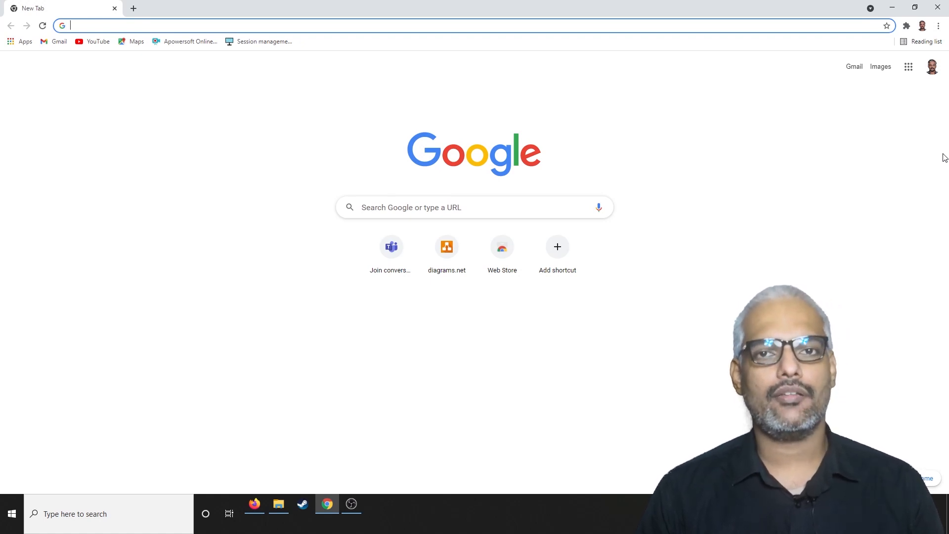
Open Google Maps and create a new custom map from the maps section of Your places.
click(908, 66)
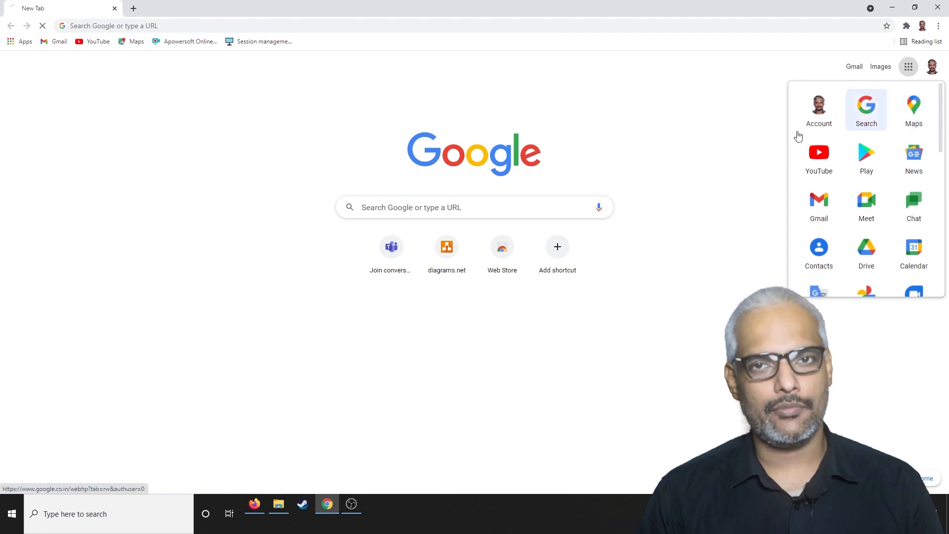
click(913, 111)
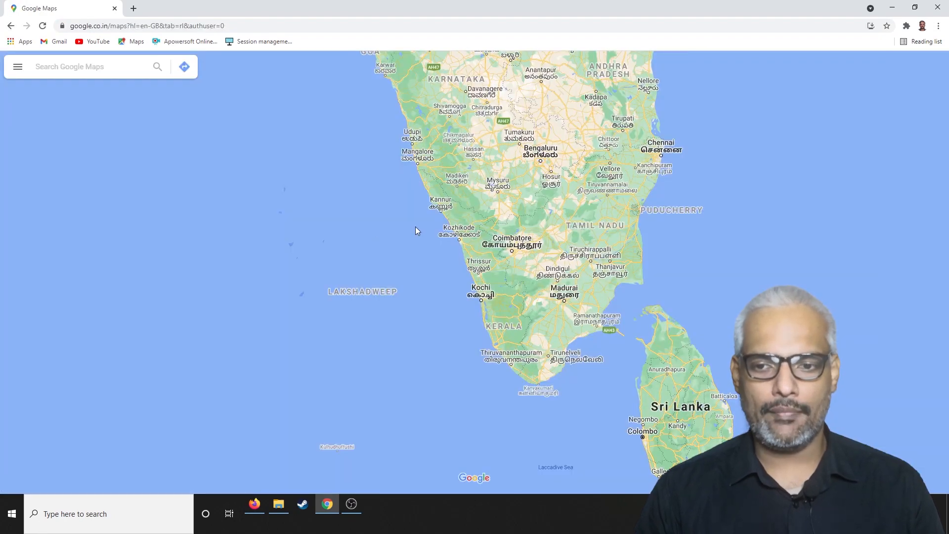
click(17, 67)
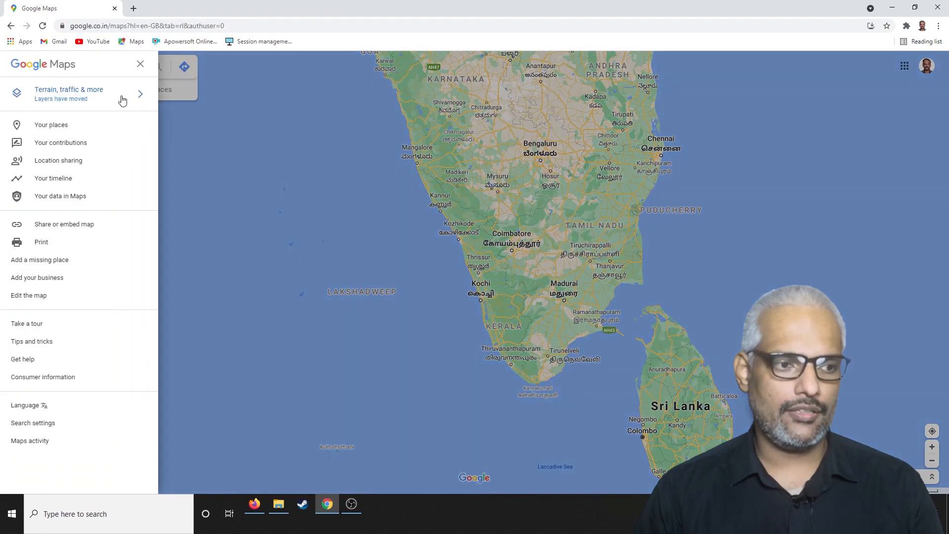
click(41, 128)
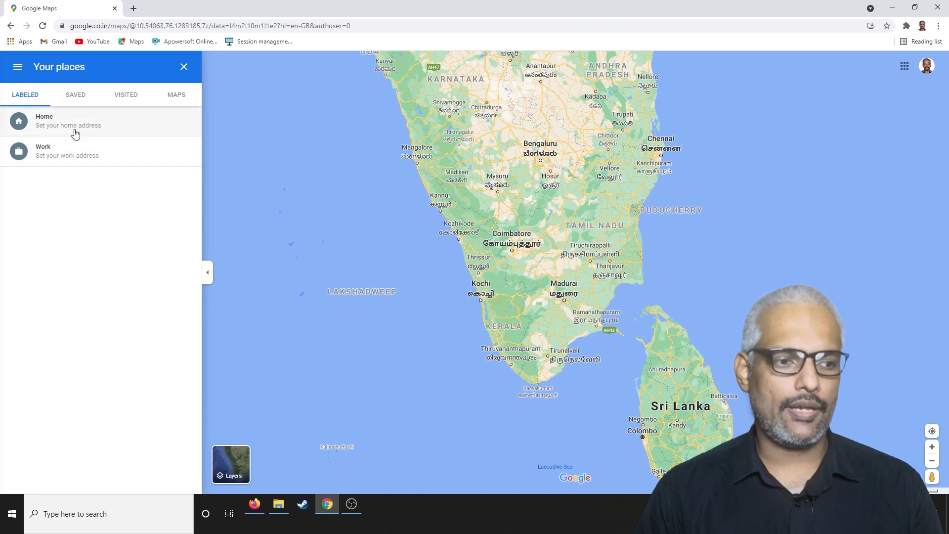
click(178, 98)
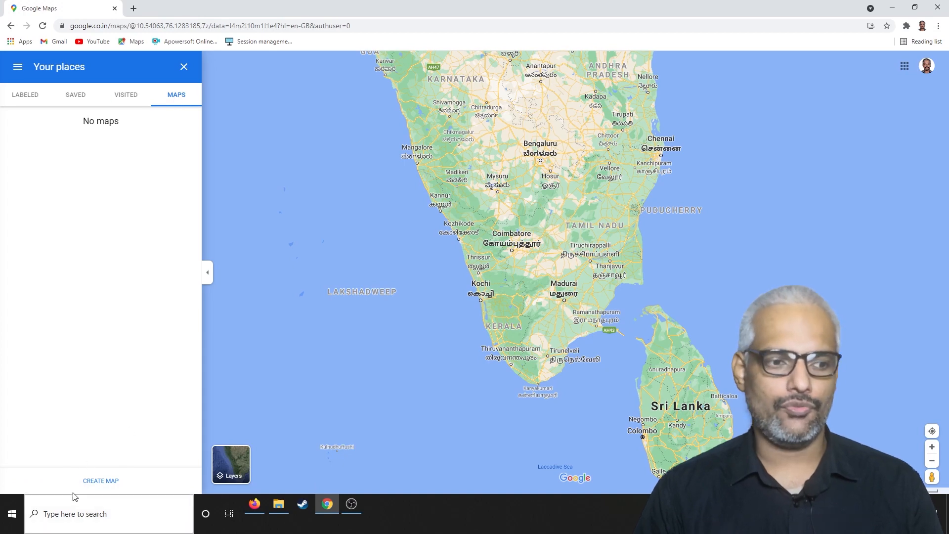
click(101, 481)
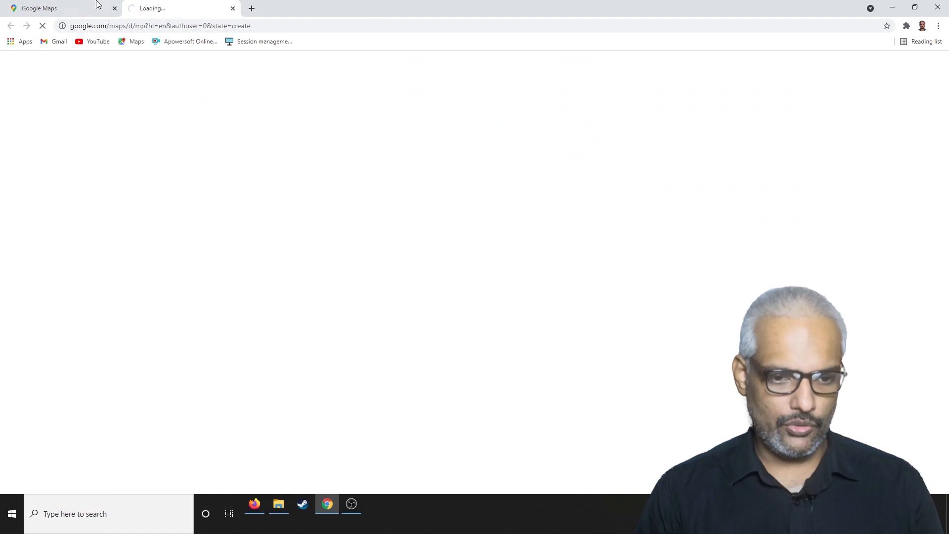
click(119, 6)
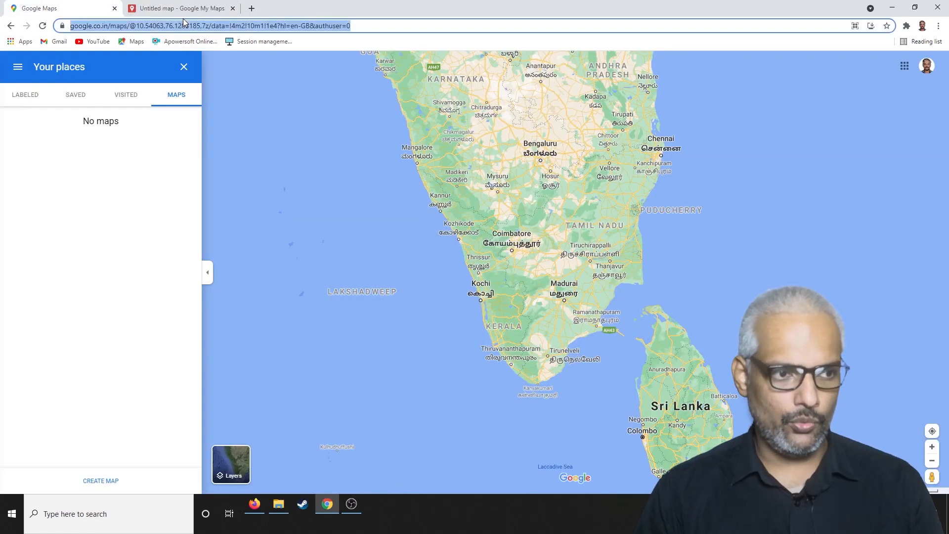
click(181, 9)
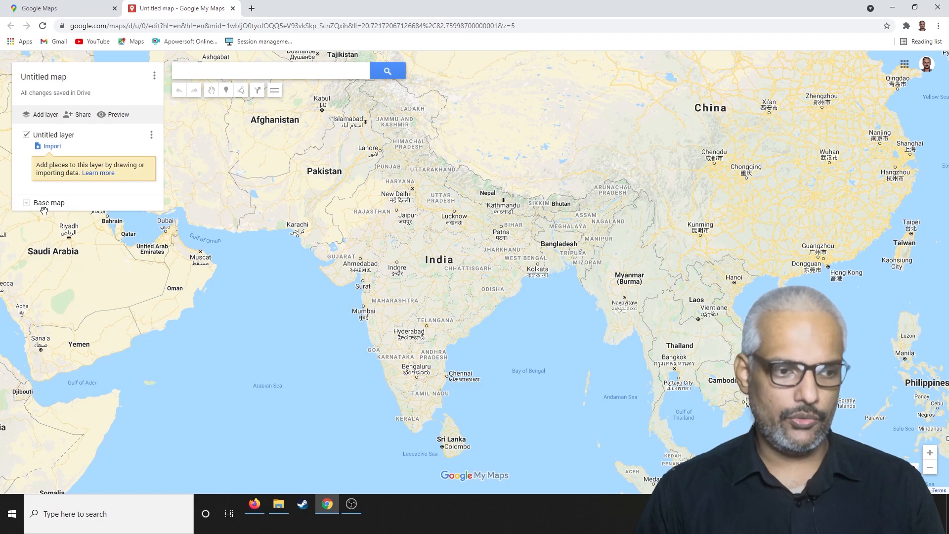
Try the satellite base map and switch back to the default base map.
click(27, 203)
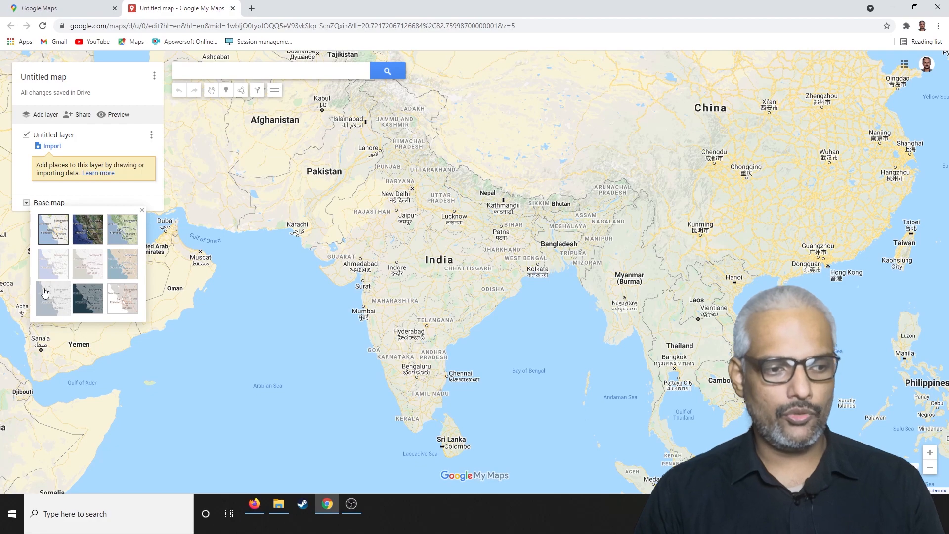
click(88, 236)
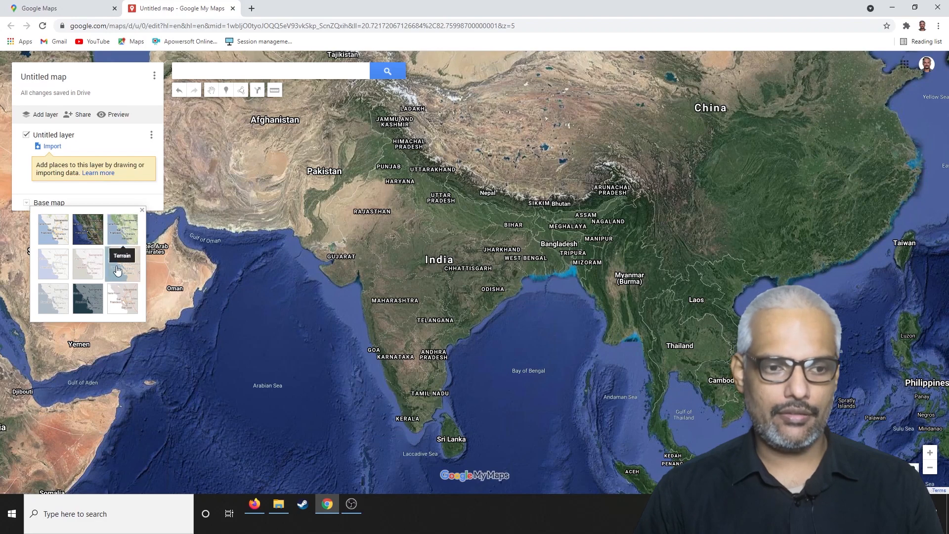
click(56, 233)
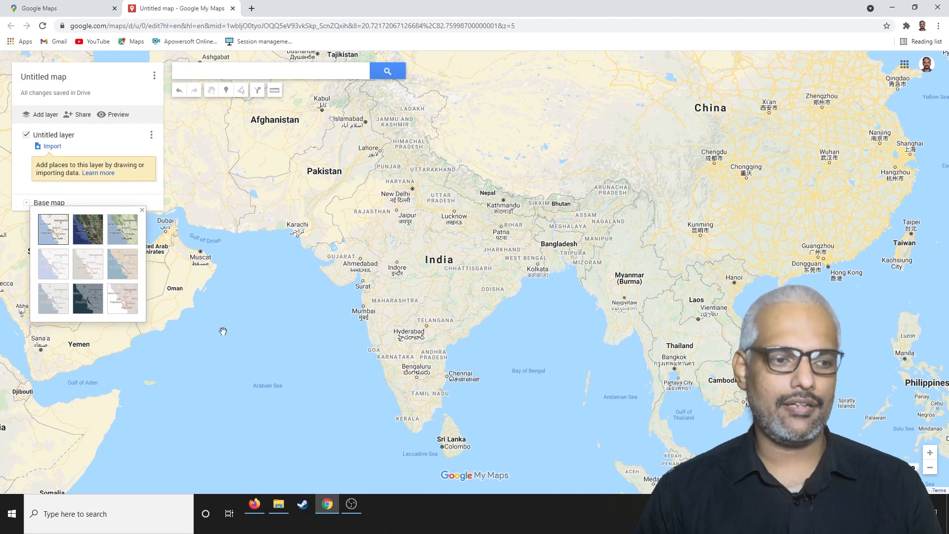
click(27, 202)
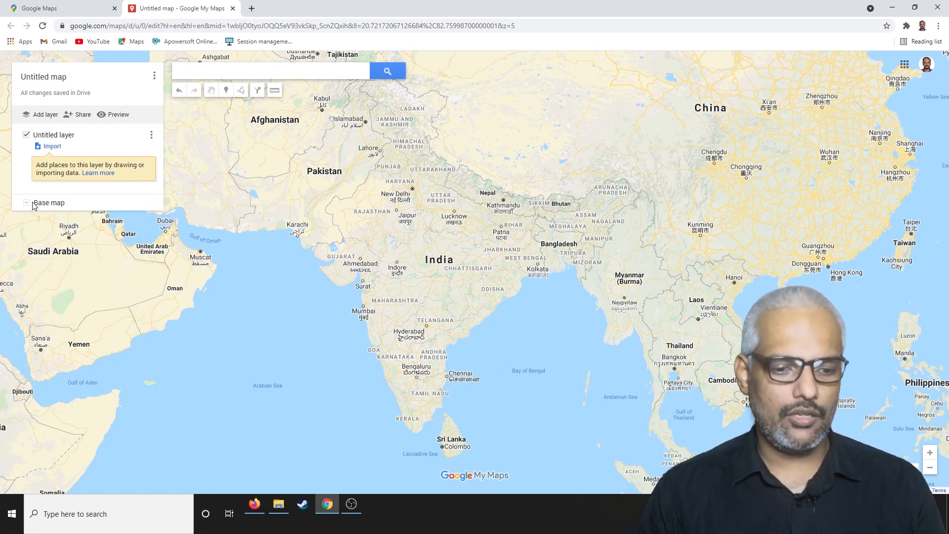
Examine Thrissur city and its surroundings on the map, including the Puzhakkal area.
scroll(395, 370, up, 3)
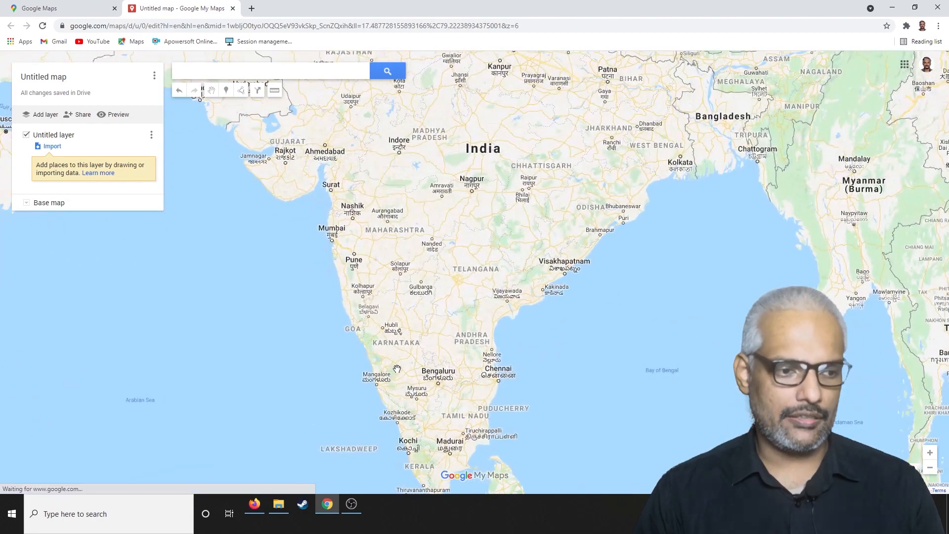
drag(393, 264, 403, 161)
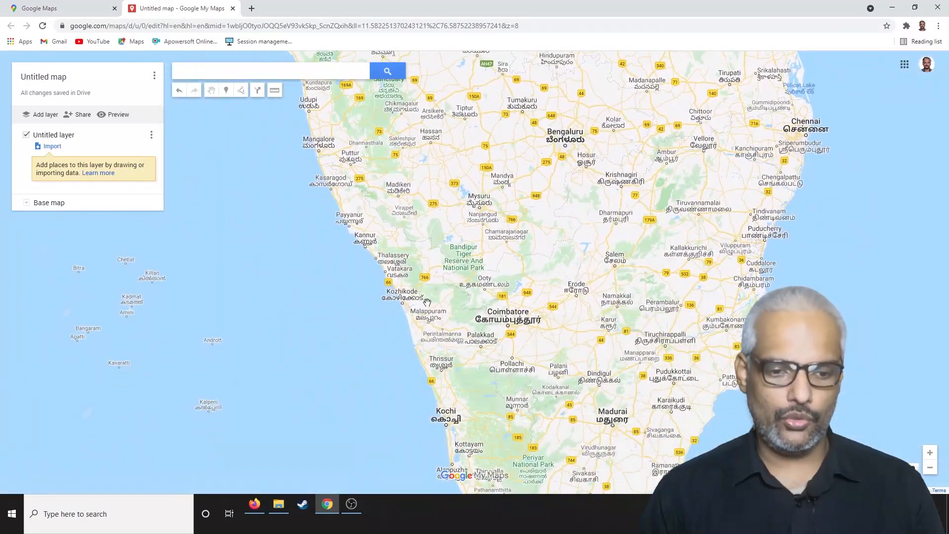
scroll(458, 356, up, 1)
drag(465, 372, 500, 312)
scroll(440, 346, up, 2)
scroll(472, 296, up, 3)
scroll(484, 301, up, 1)
scroll(482, 302, down, 1)
drag(456, 284, 472, 293)
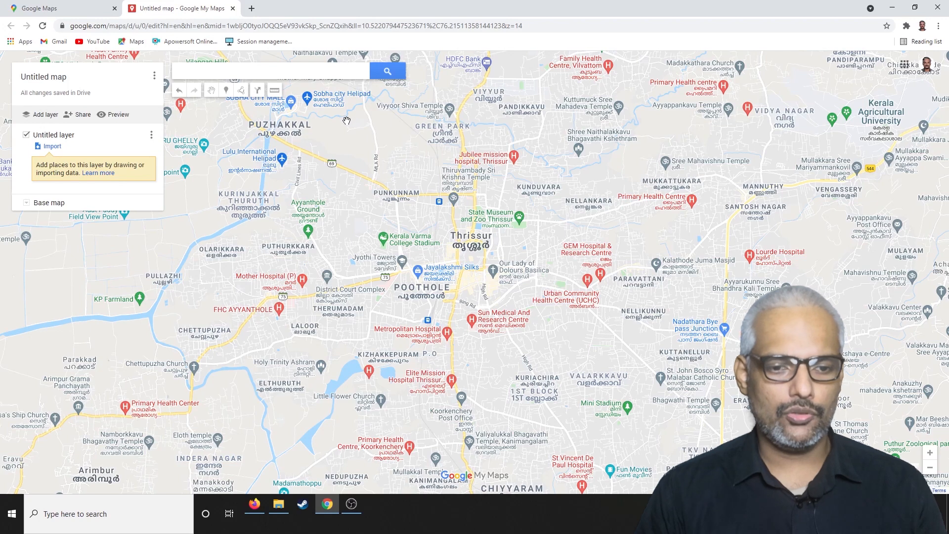
drag(345, 119, 359, 133)
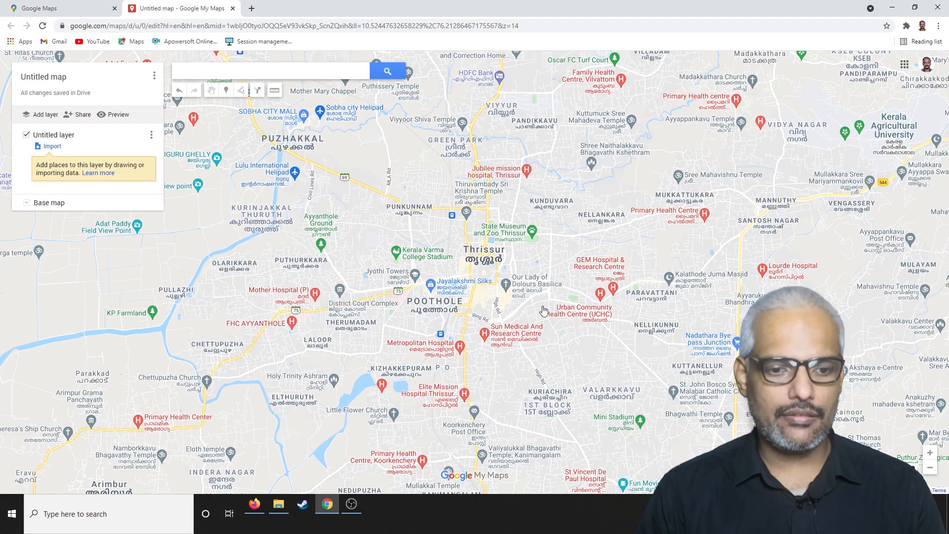
drag(544, 263, 525, 255)
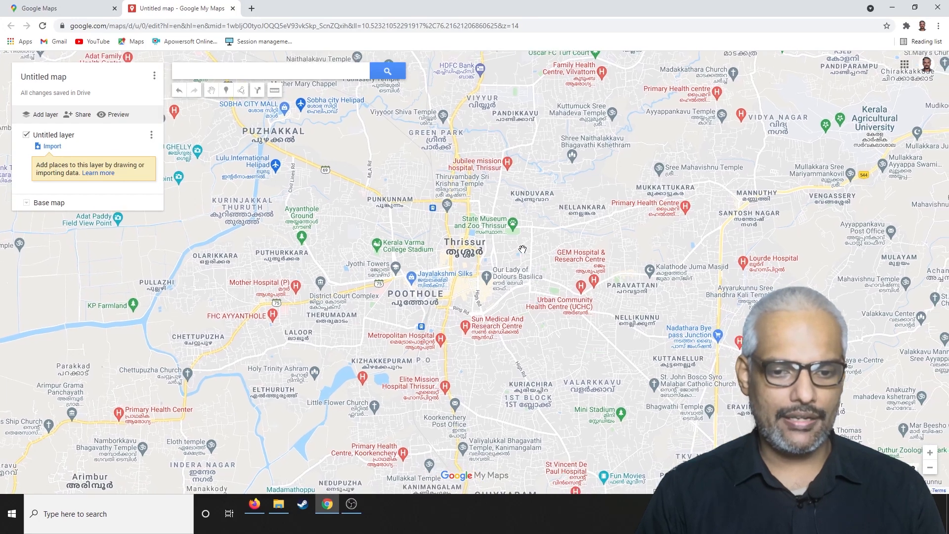
scroll(523, 249, up, 1)
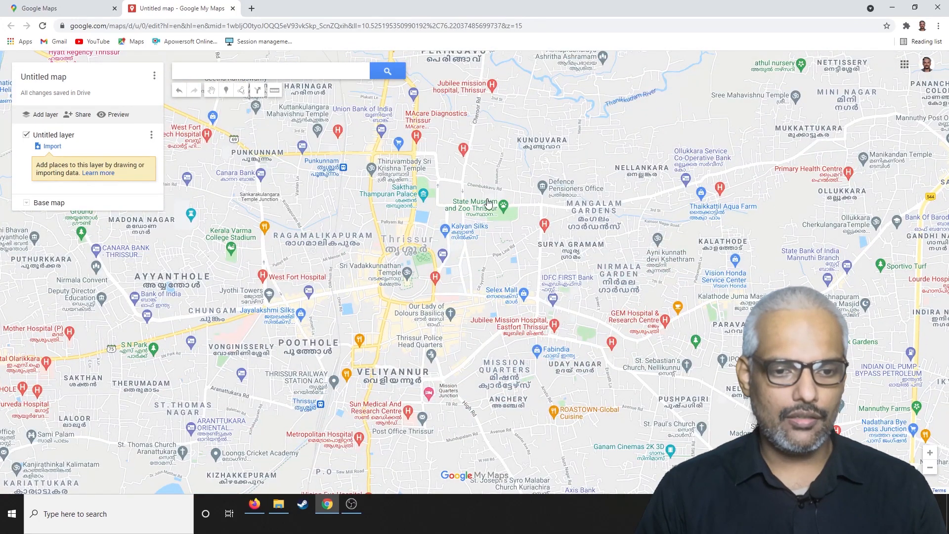
drag(327, 215, 411, 244)
scroll(401, 237, down, 1)
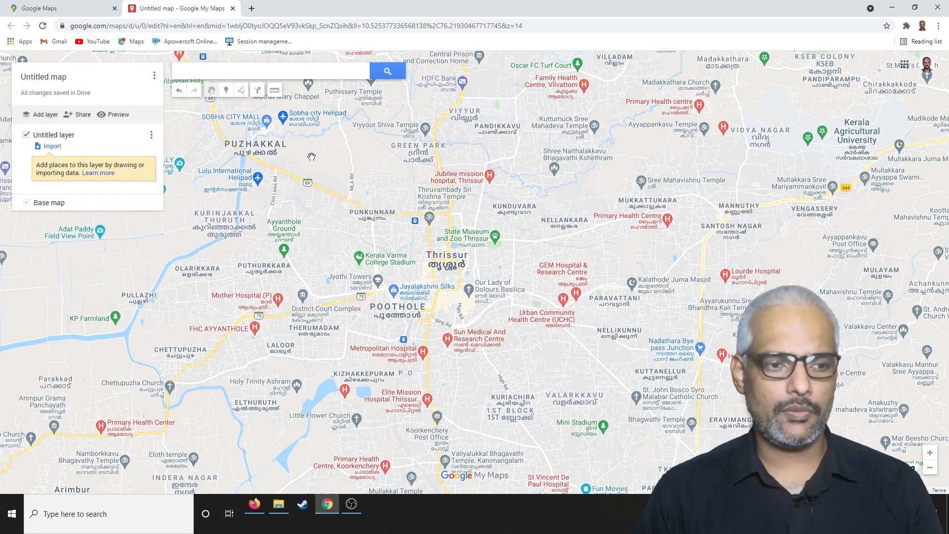
drag(381, 202, 438, 179)
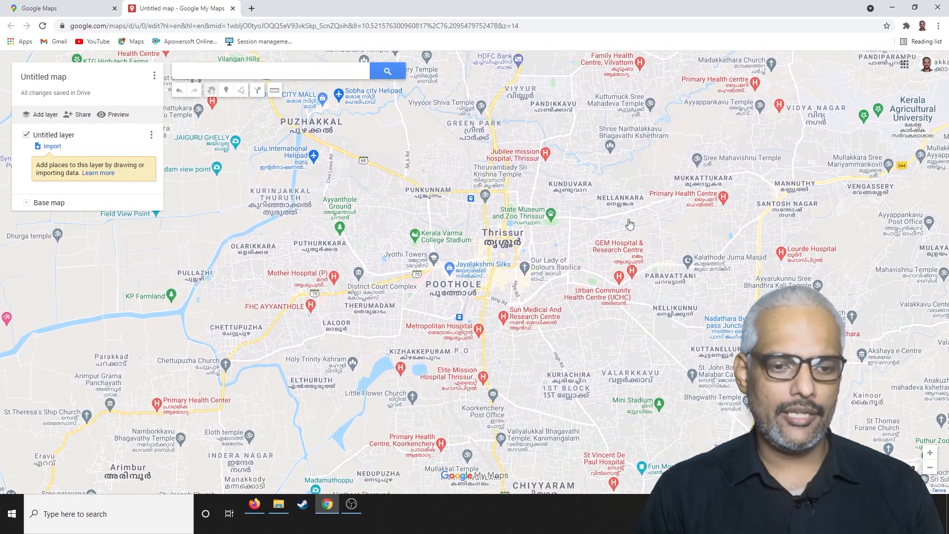
drag(471, 242, 419, 259)
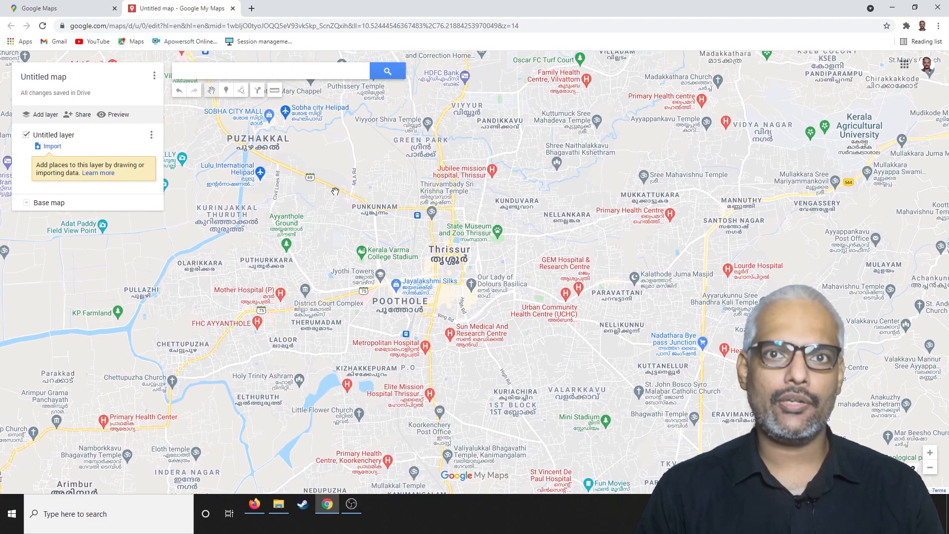
Add a marker at Sobha City Mall in Puzhakkal and save it with its default name.
click(226, 90)
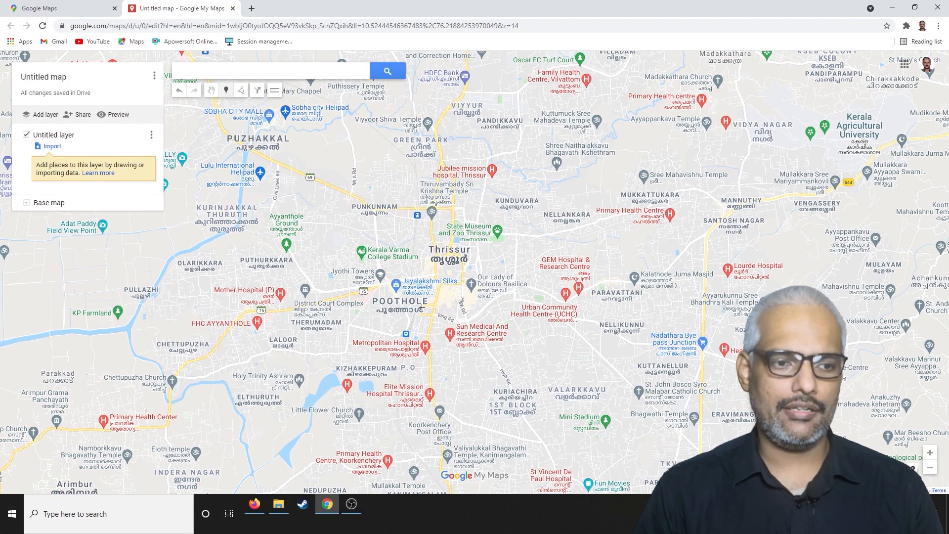
click(269, 121)
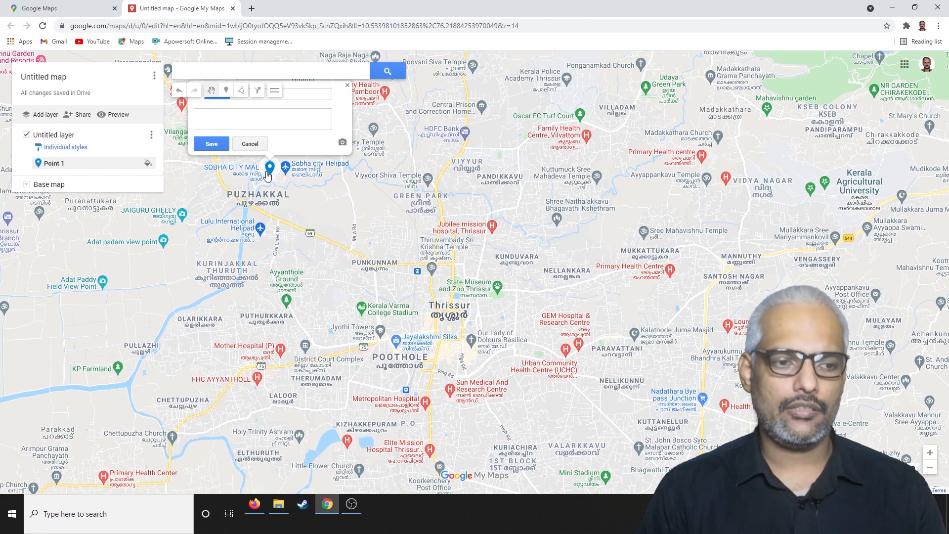
scroll(267, 186, up, 1)
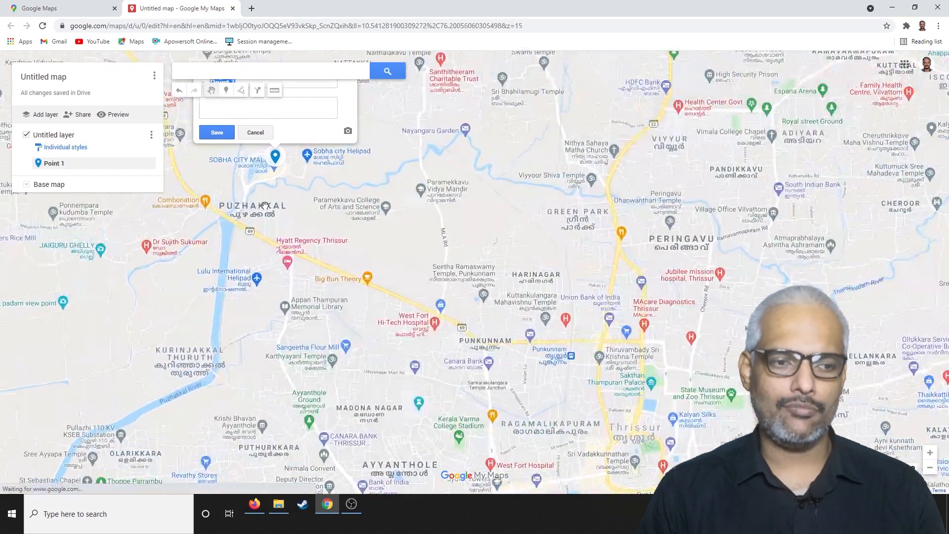
scroll(265, 206, down, 2)
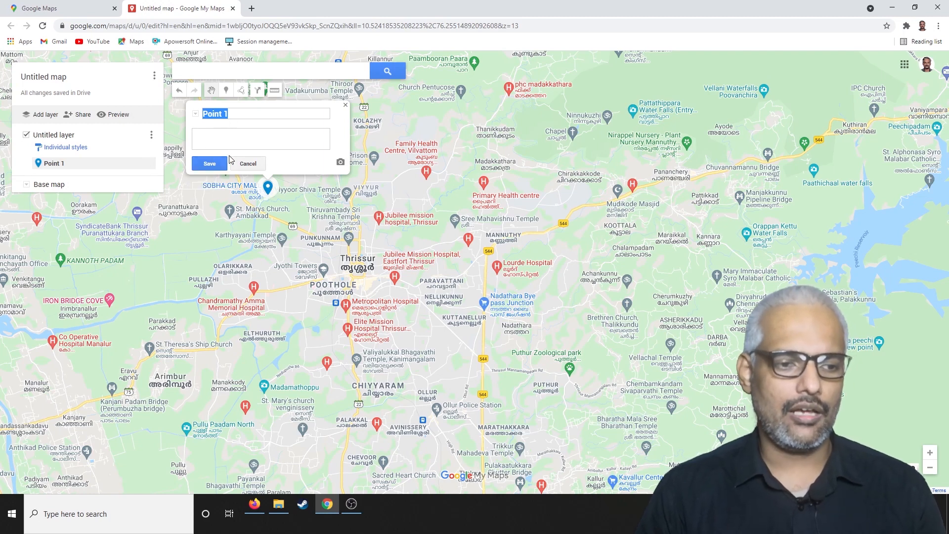
click(210, 163)
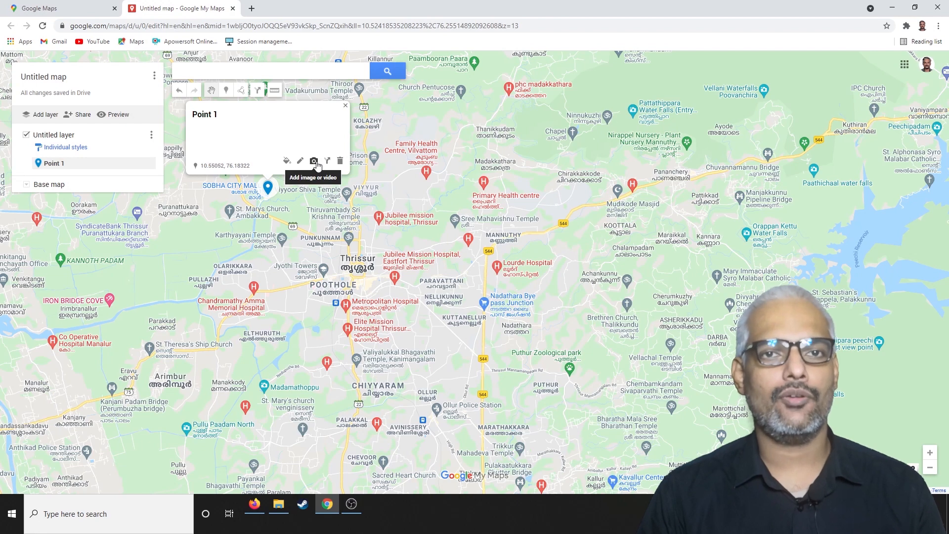
Style the Point 1 marker dark red with the crossed fork-and-knife icon from the Places icon category.
click(286, 162)
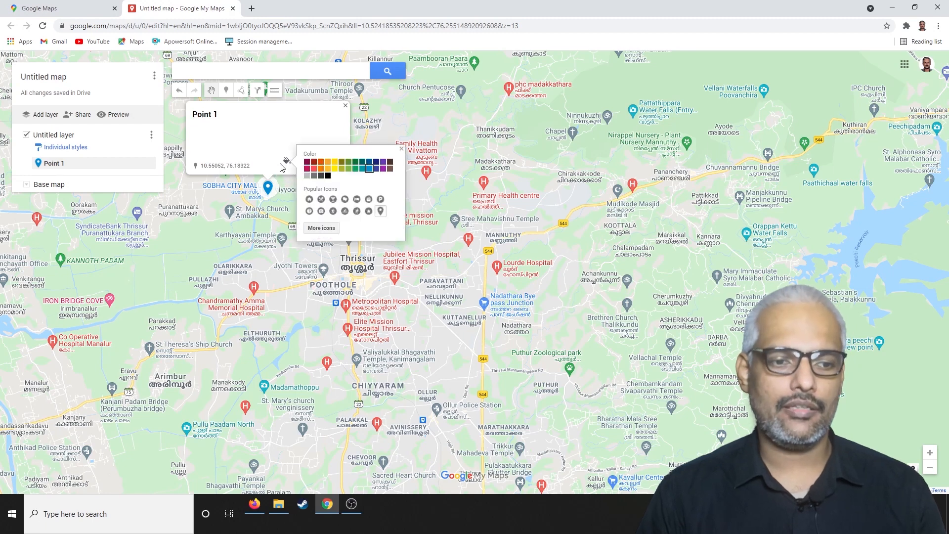
click(314, 162)
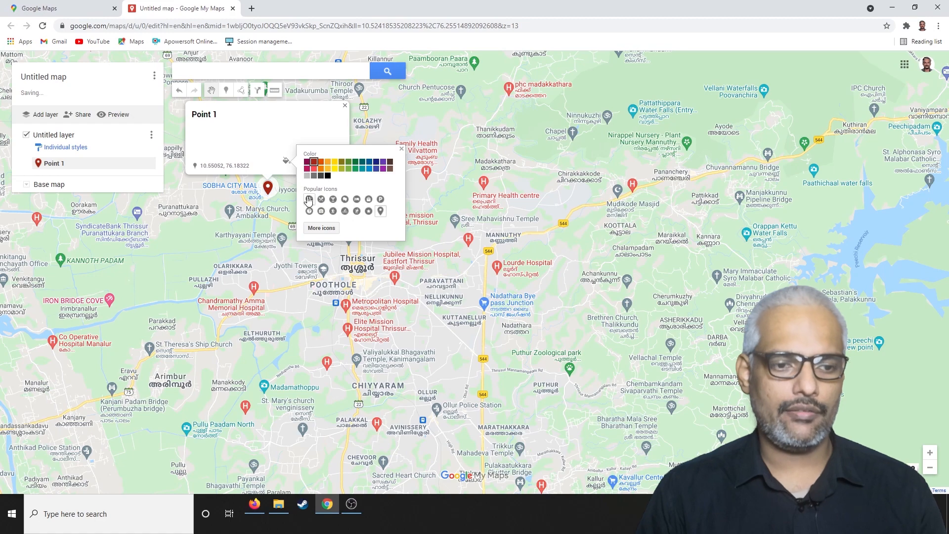
click(322, 229)
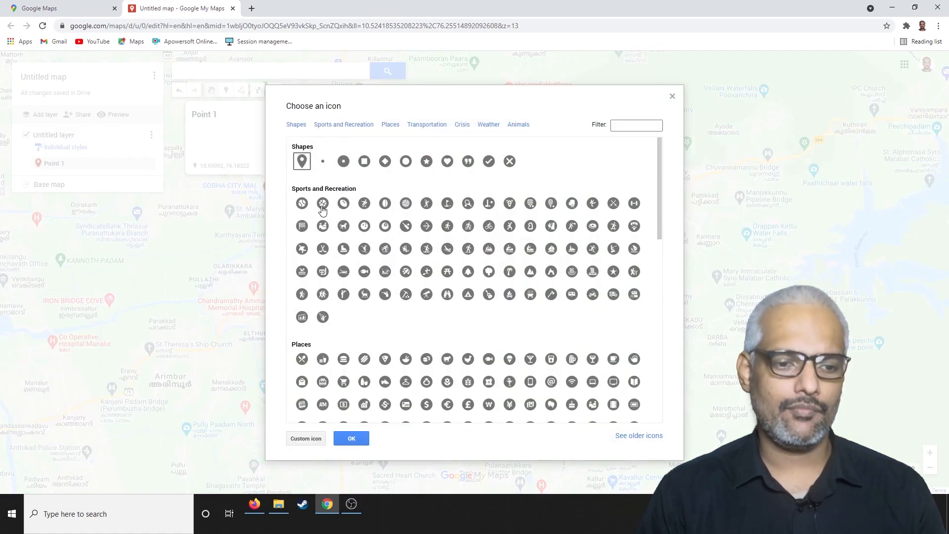
click(343, 124)
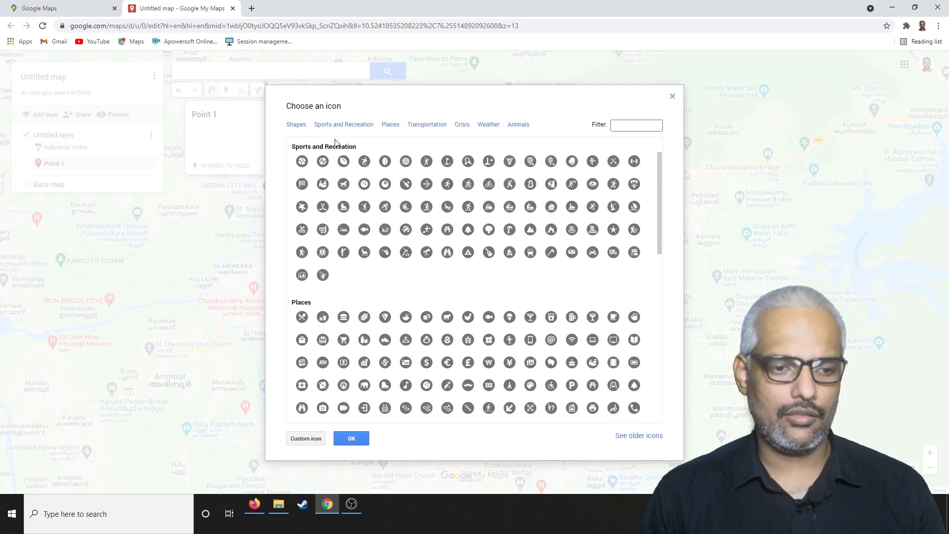
click(390, 125)
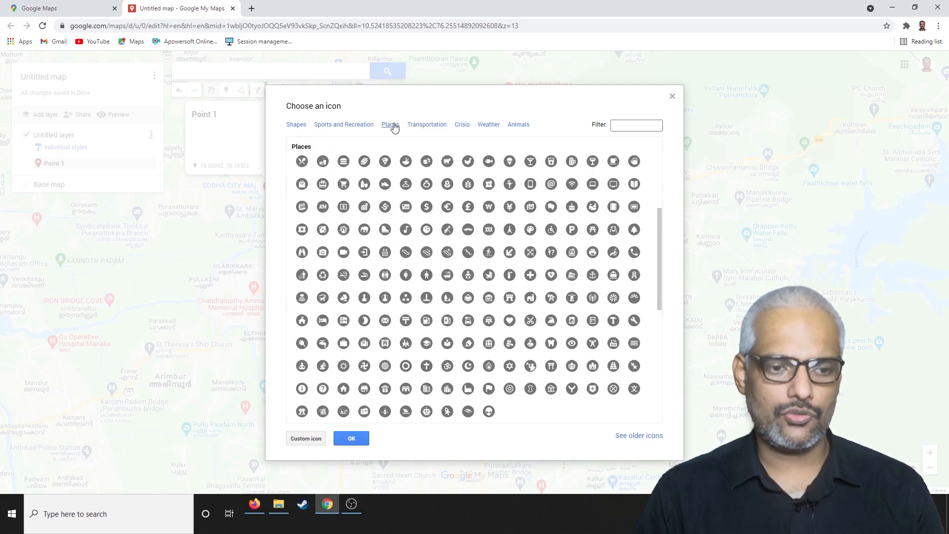
click(426, 125)
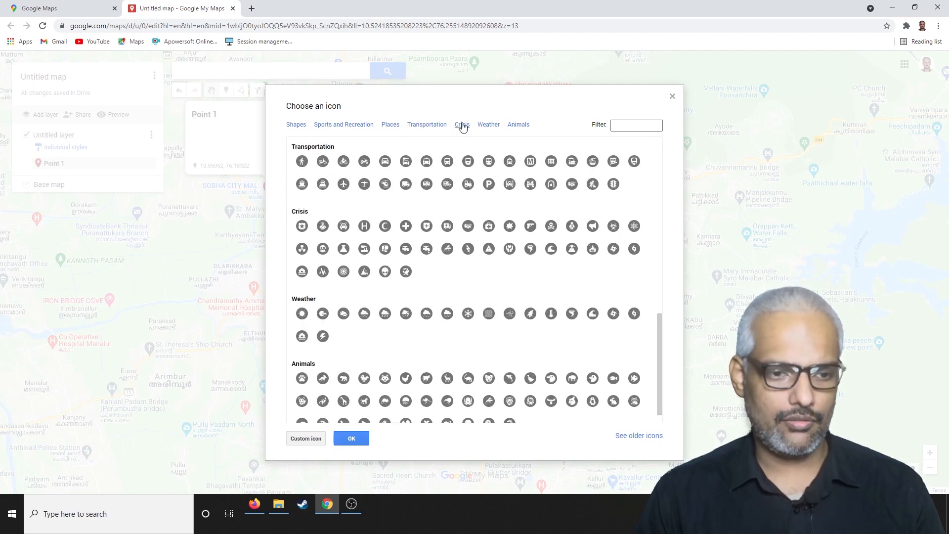
click(462, 125)
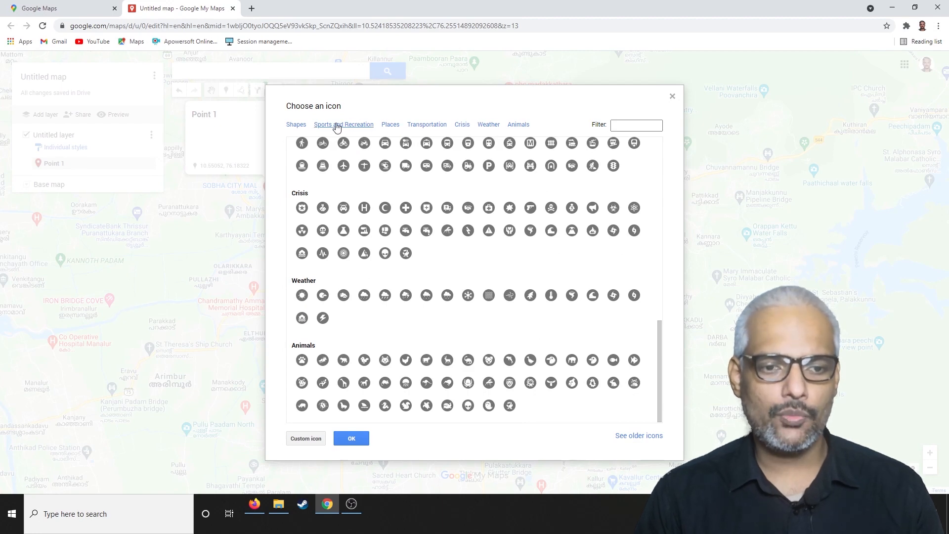
click(391, 125)
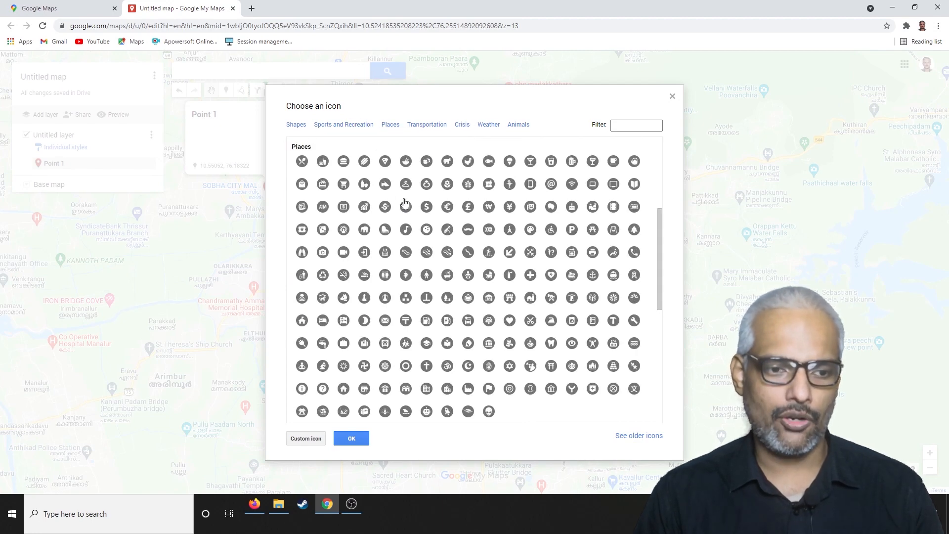
click(305, 163)
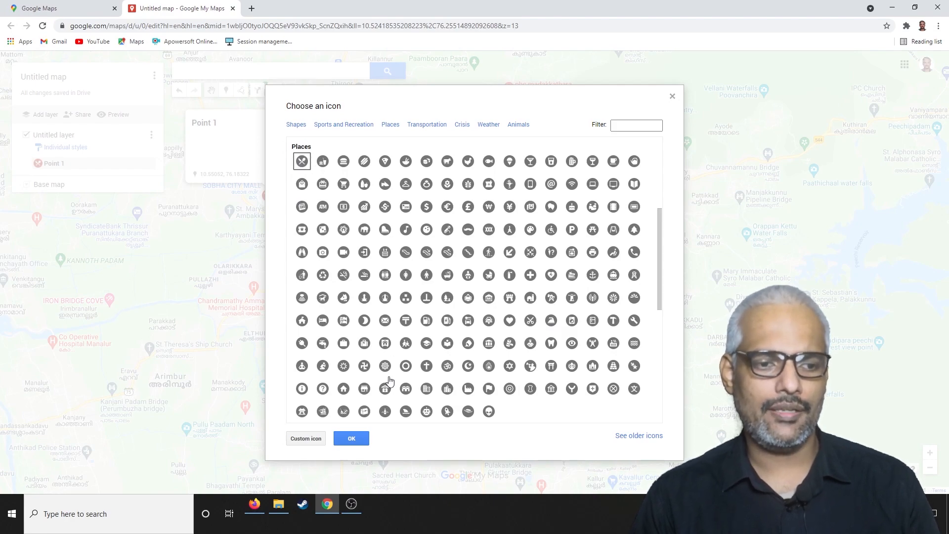
click(351, 438)
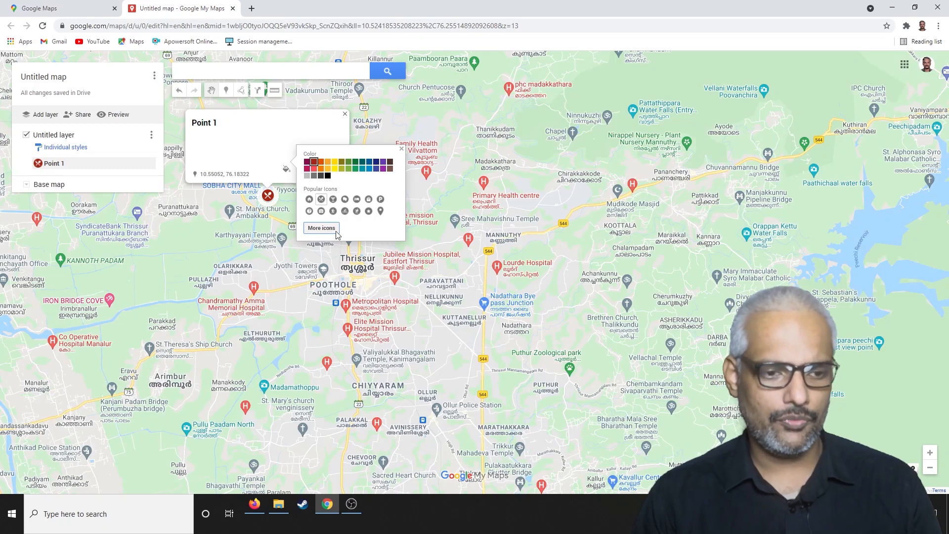
click(402, 150)
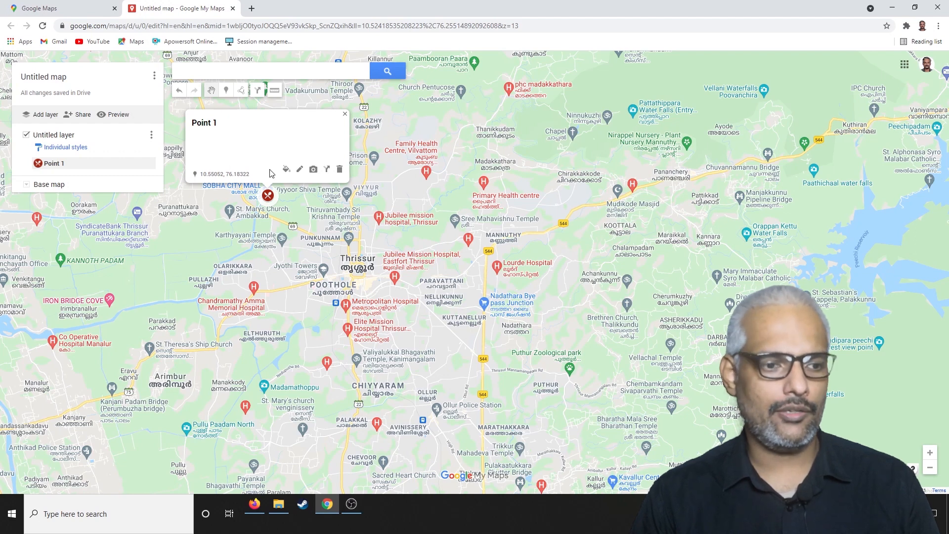
Rename the Point 1 marker "Event 1", give it the description "Initial dirks and party starts here" and save it.
click(300, 170)
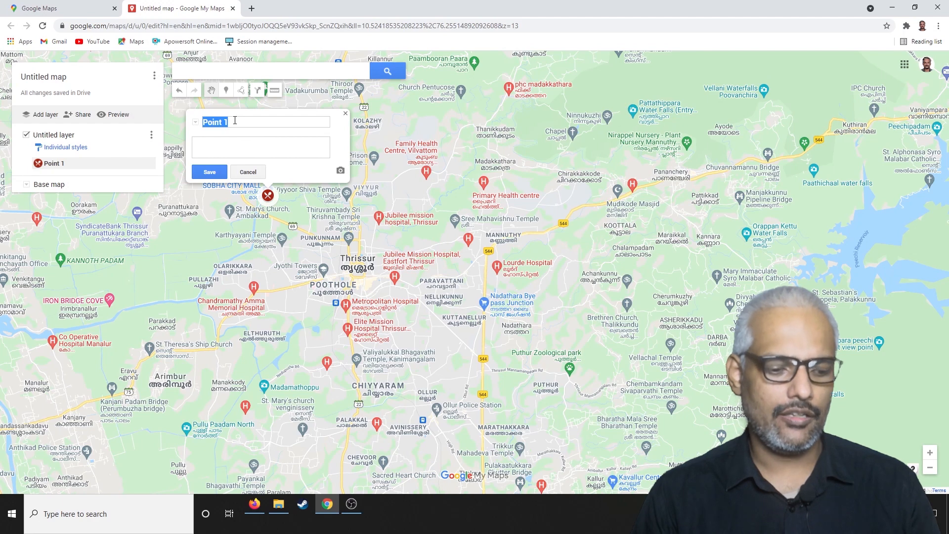
text(Eve)
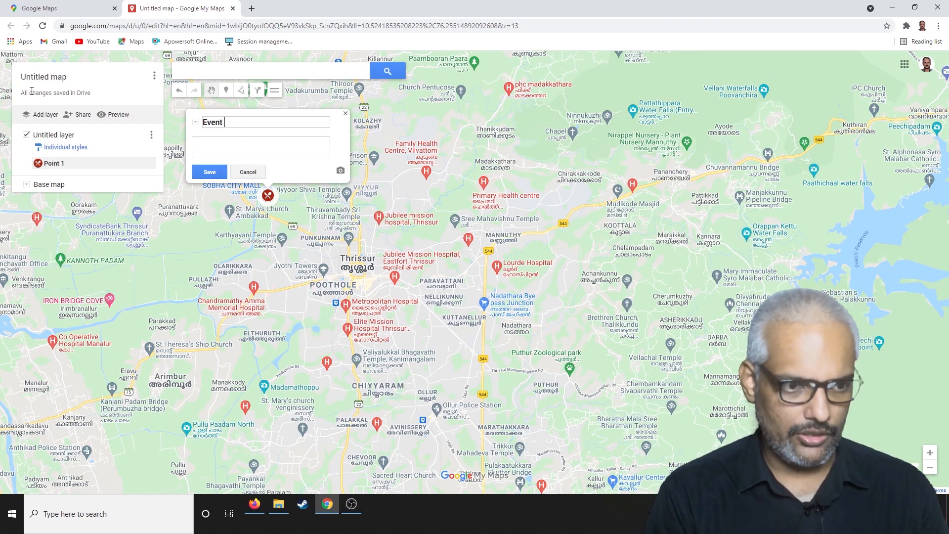
click(216, 150)
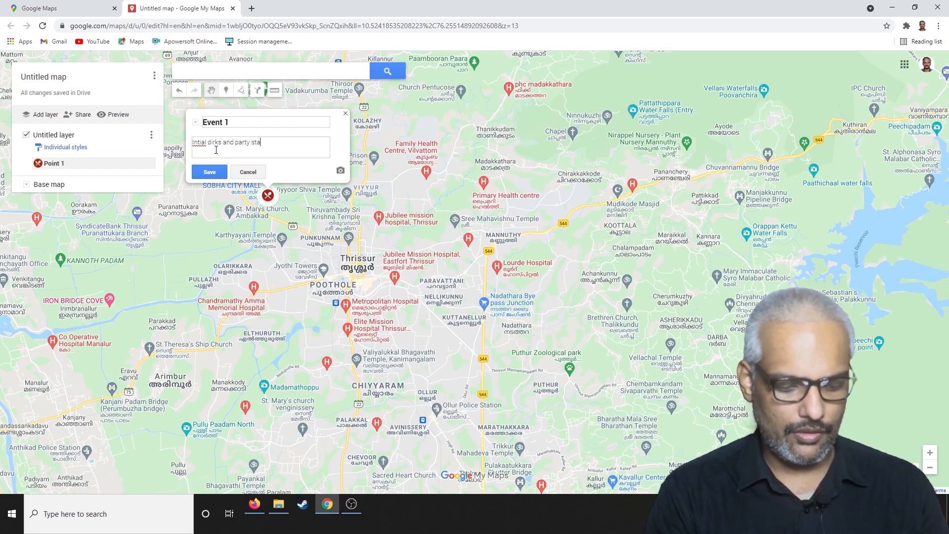
text(Intial dirks and party starts here)
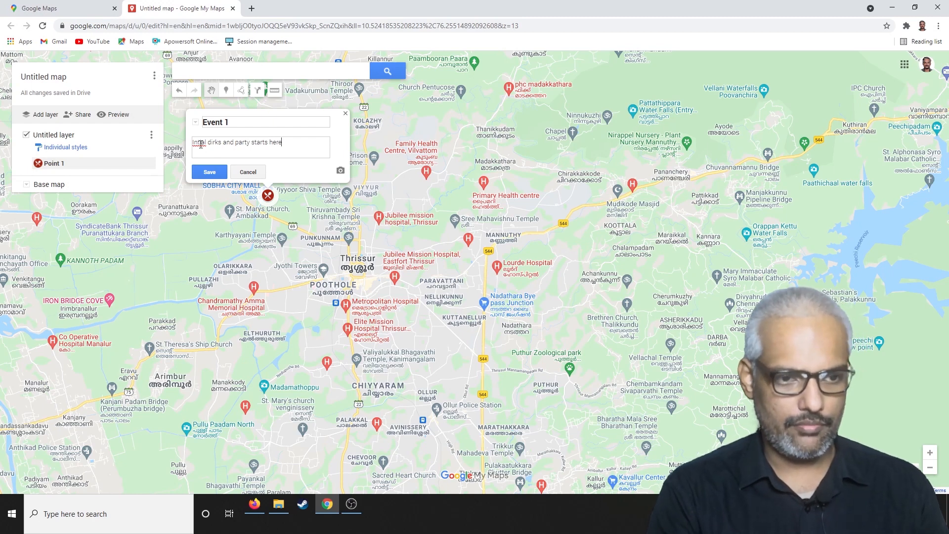
right_click(200, 144)
click(220, 151)
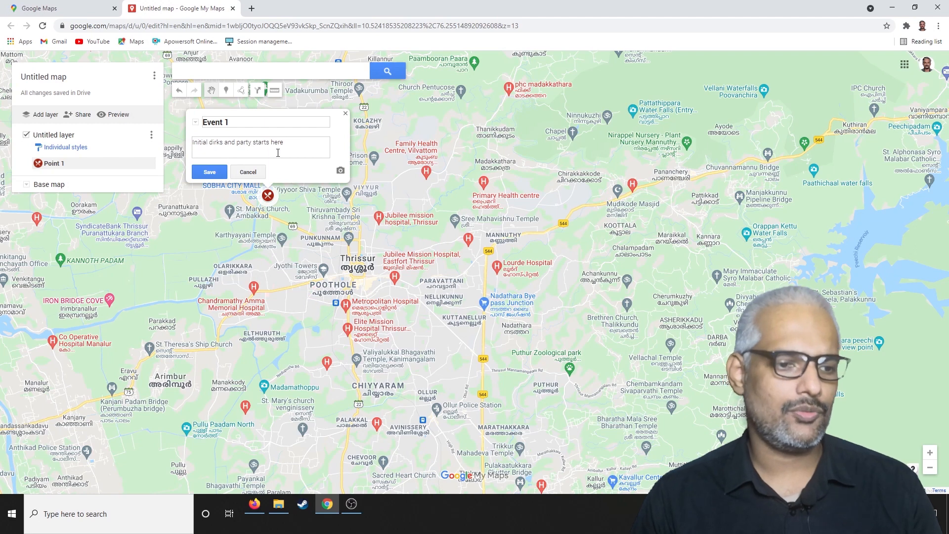
click(211, 172)
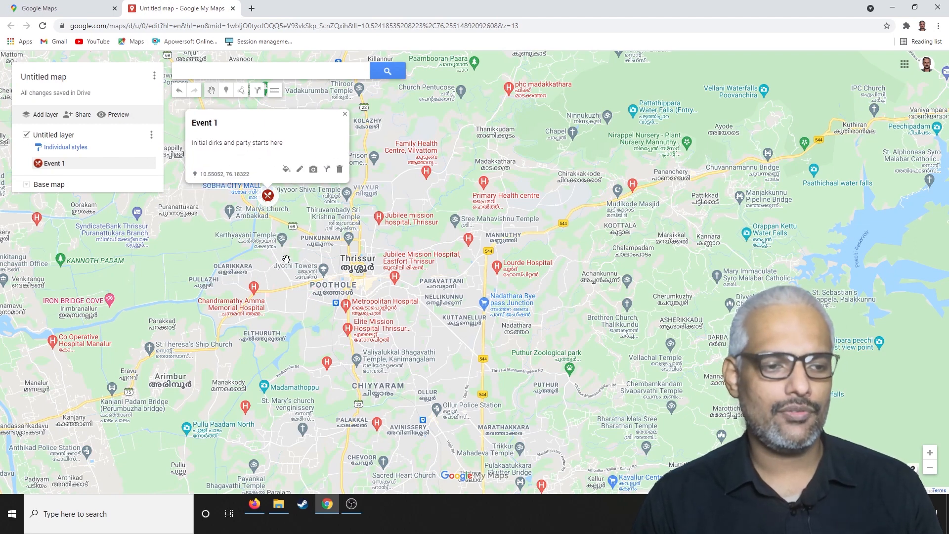
Add a second marker near Lulu International Helipad, south of Puzhakkal, and save it with its default name.
drag(231, 254, 292, 280)
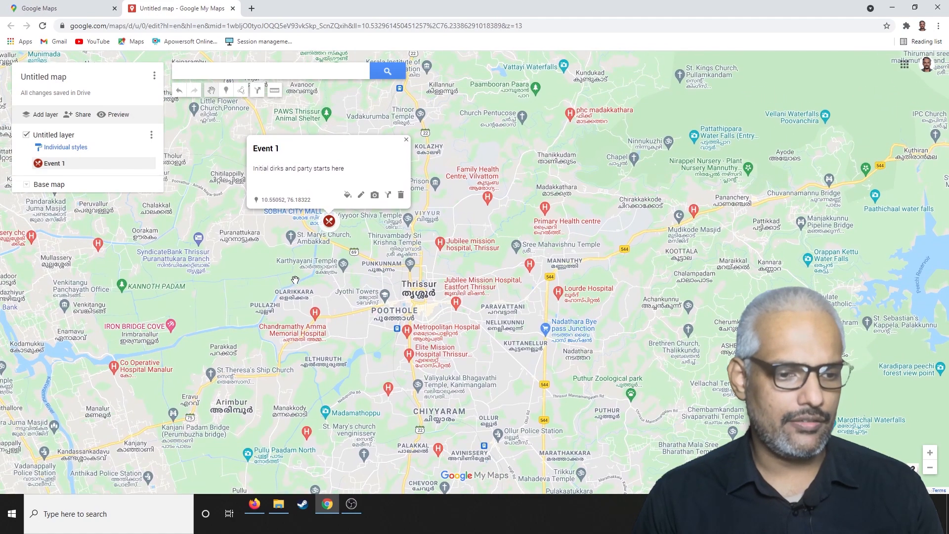
scroll(317, 281, up, 1)
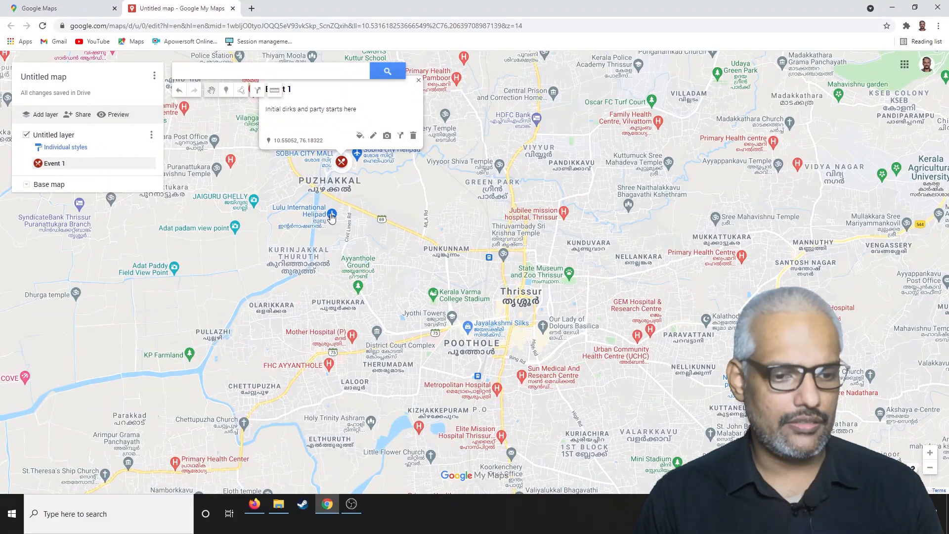
click(226, 91)
click(335, 220)
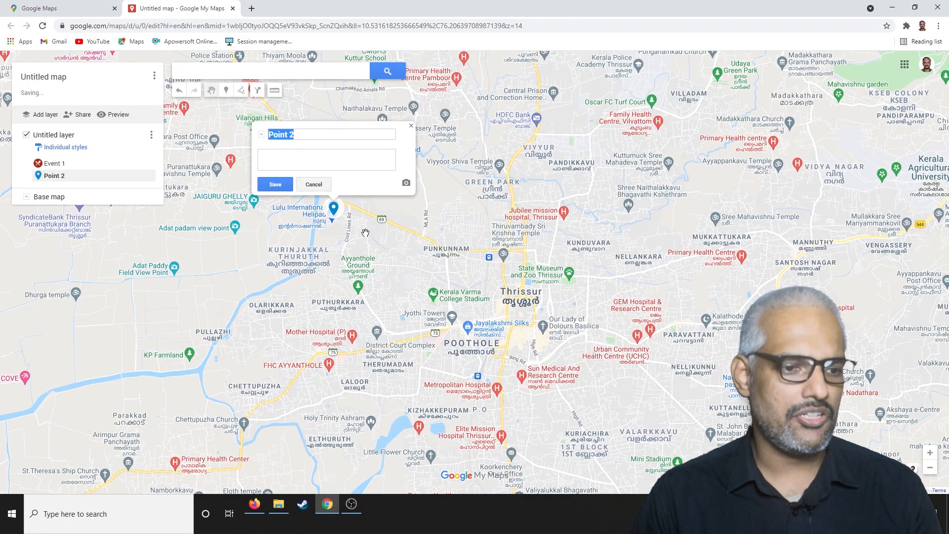
click(275, 184)
Style the Point 2 marker dark red with the icon just before the tree in the Places icon category.
click(353, 181)
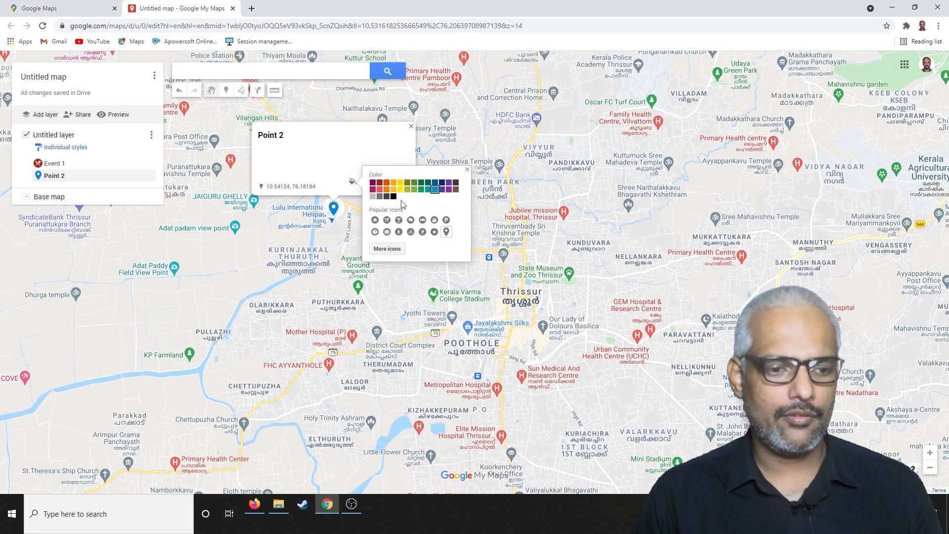
click(380, 183)
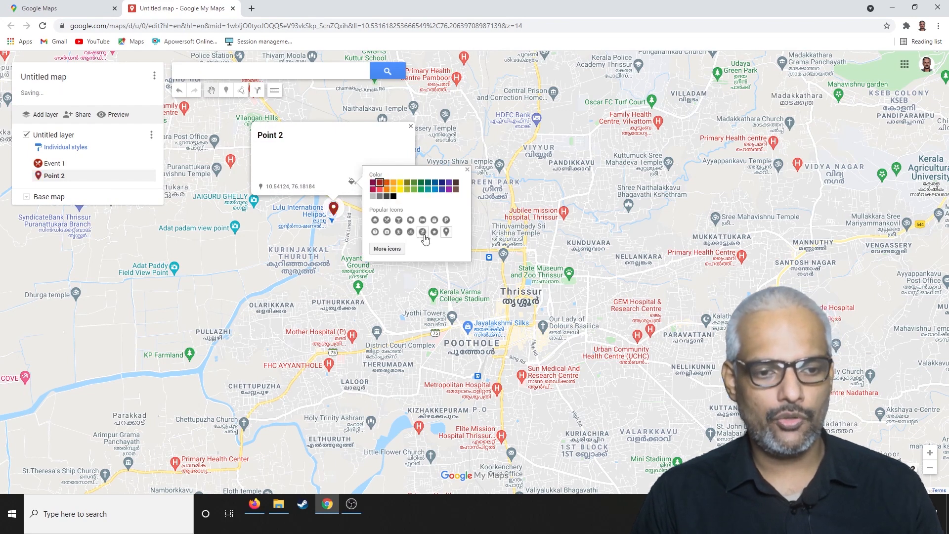
click(388, 249)
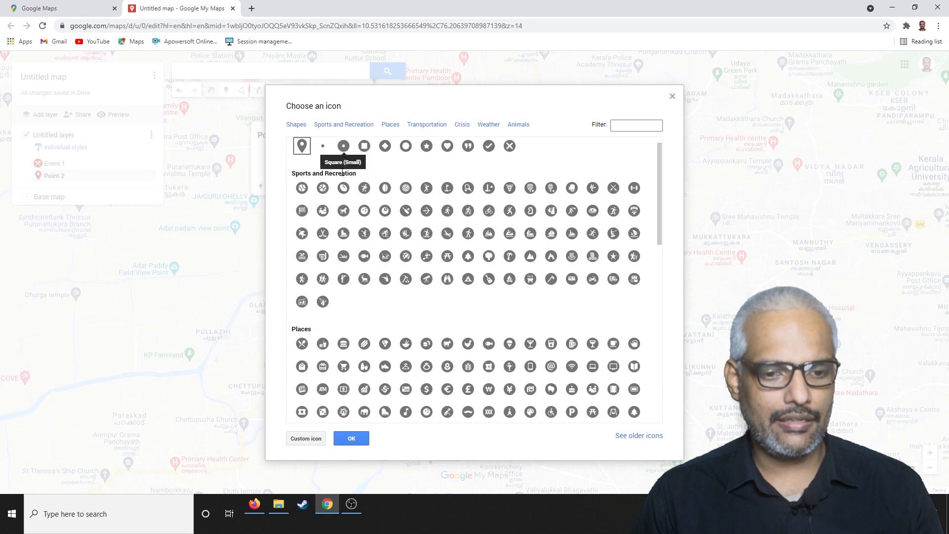
scroll(409, 277, down, 2)
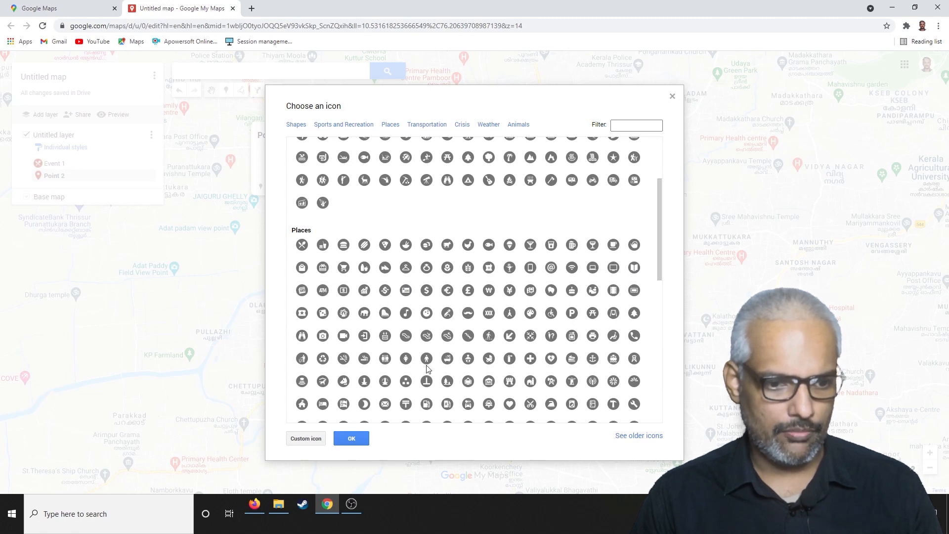
scroll(494, 373, down, 1)
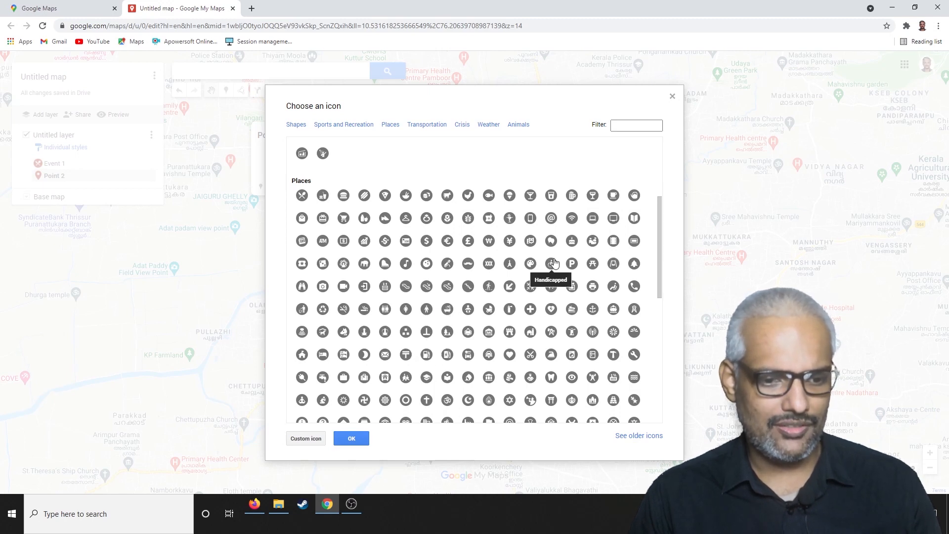
click(613, 266)
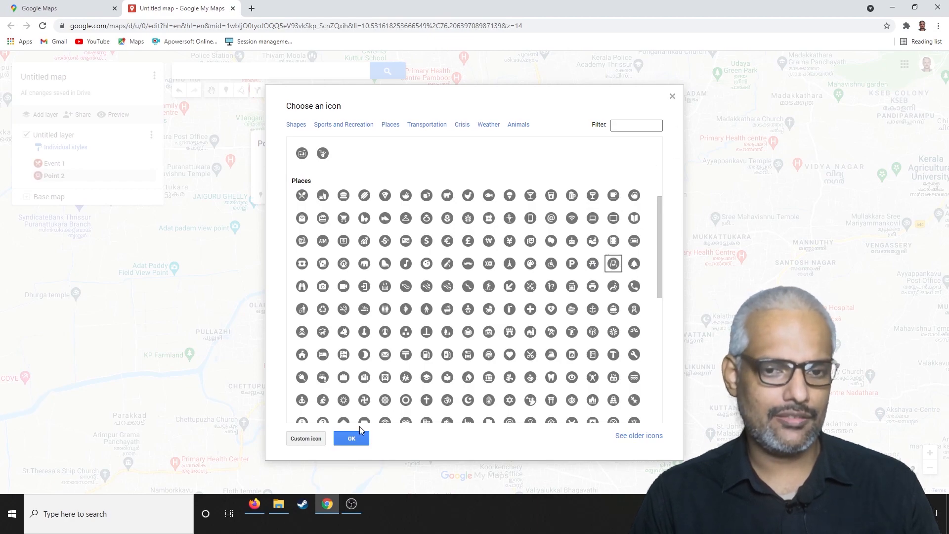
click(352, 439)
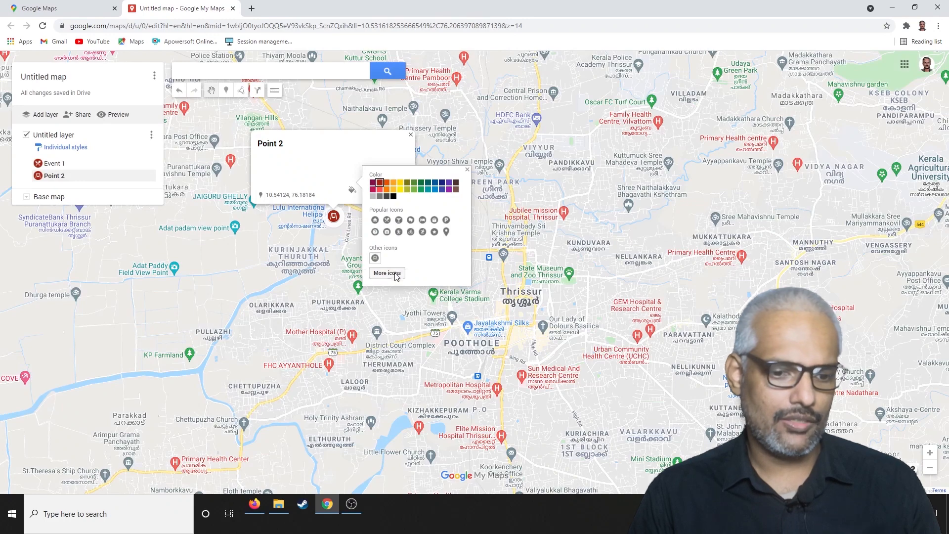
View the image import options for a custom Point 2 icon, then leave the marker styling without importing anything.
click(390, 273)
click(303, 439)
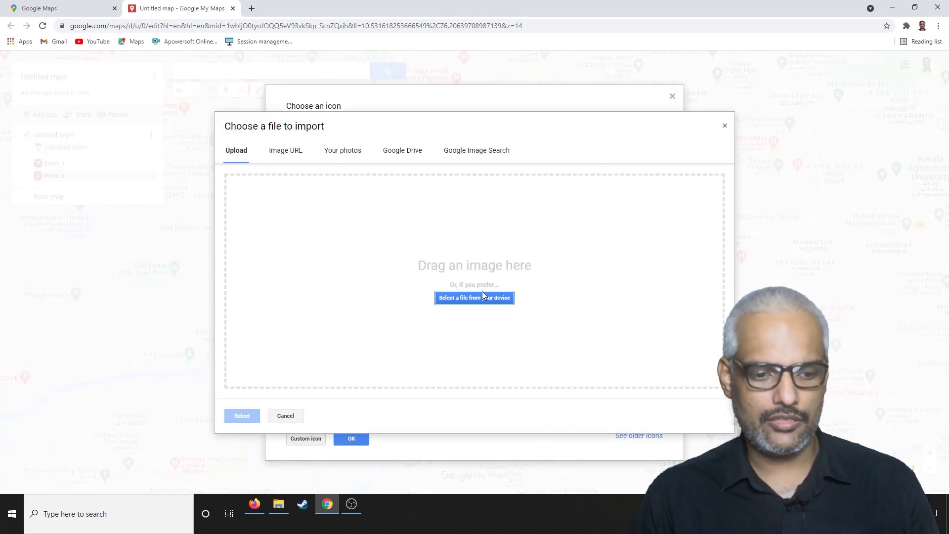
click(724, 126)
click(672, 95)
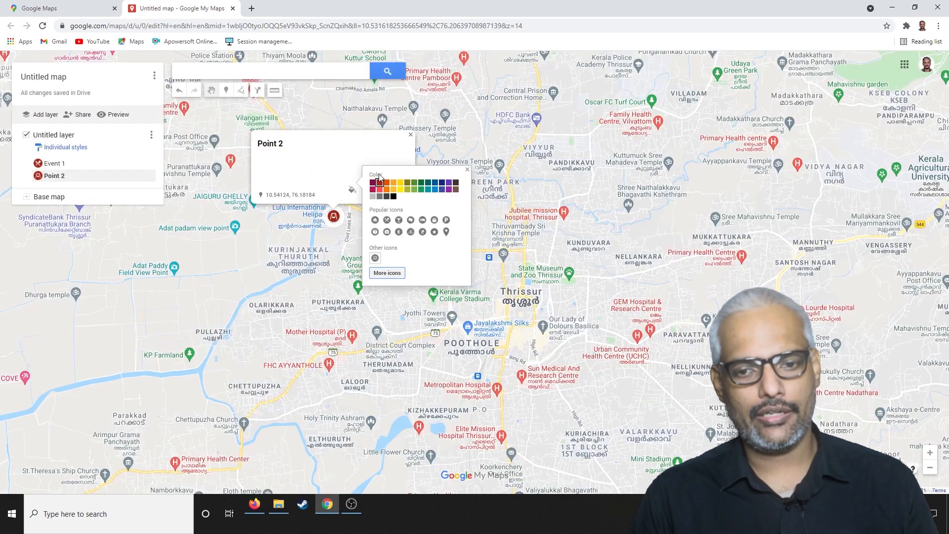
click(467, 170)
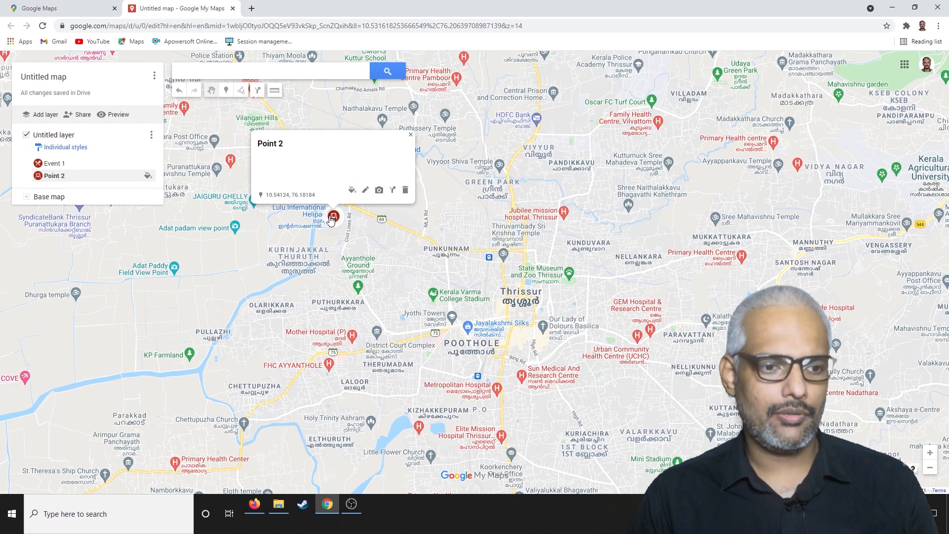
Open Point 2's details for editing, save them under the same name and close the marker's details.
click(366, 190)
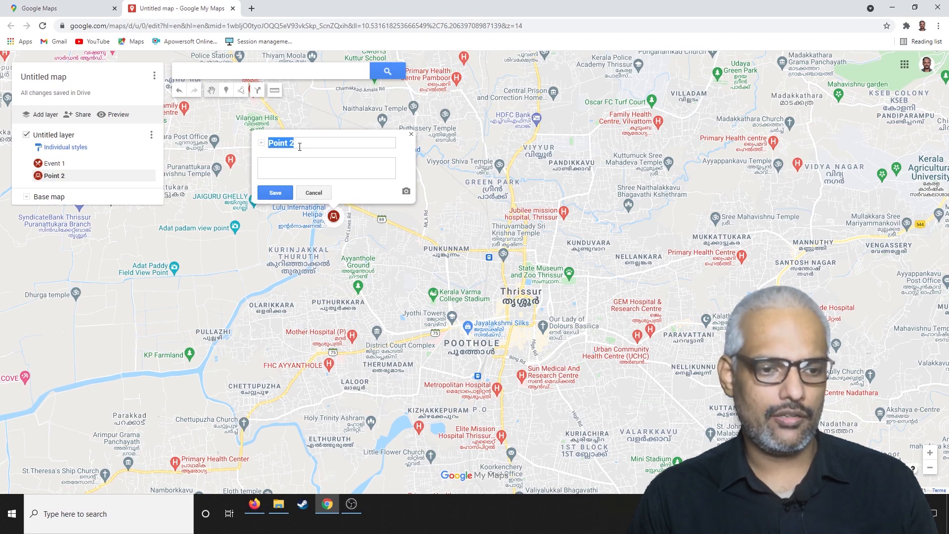
drag(300, 145, 222, 141)
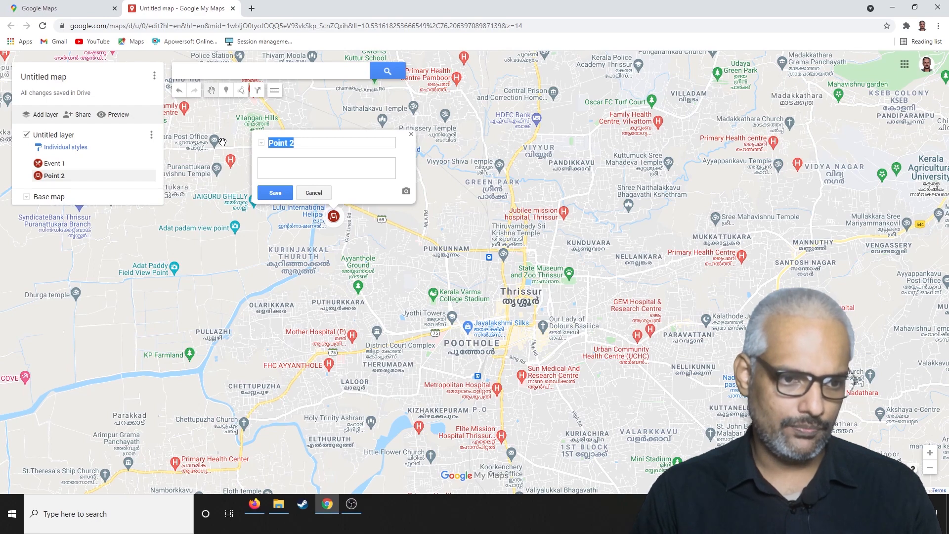
click(275, 193)
click(394, 259)
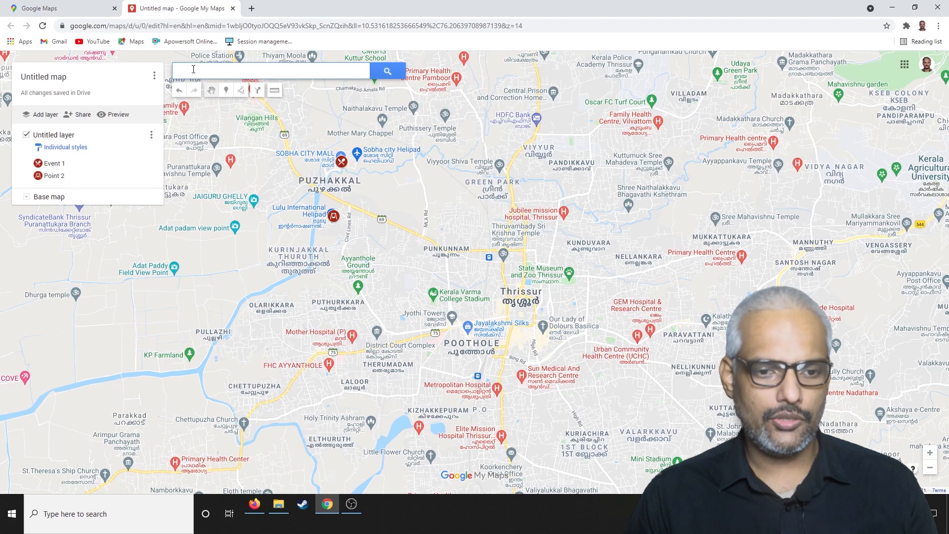
Add a third marker at Green Park, north of Thrissur, and save it with its default name.
click(226, 89)
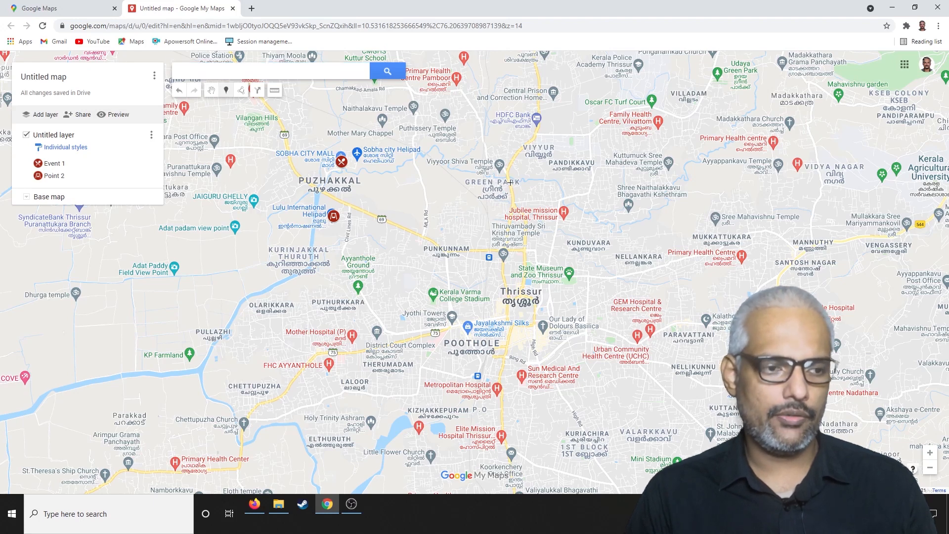
click(509, 183)
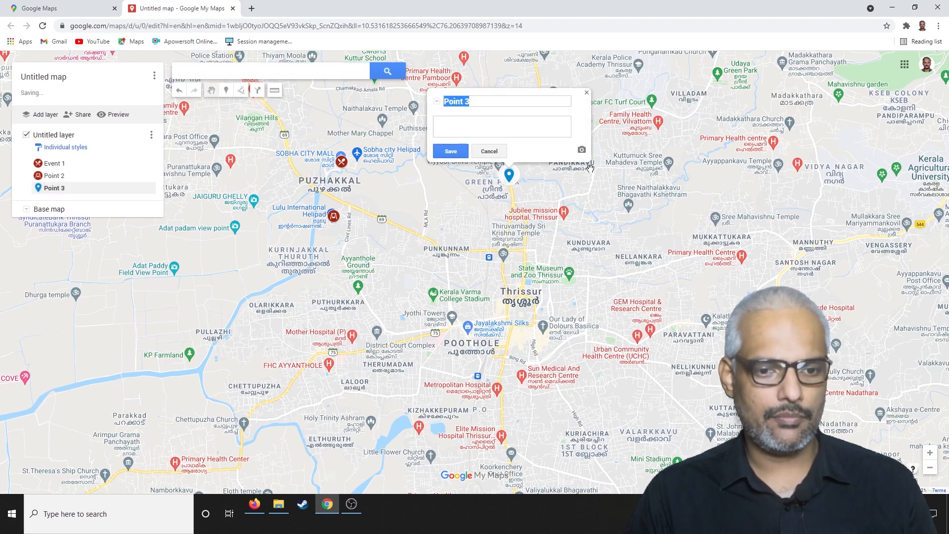
click(457, 151)
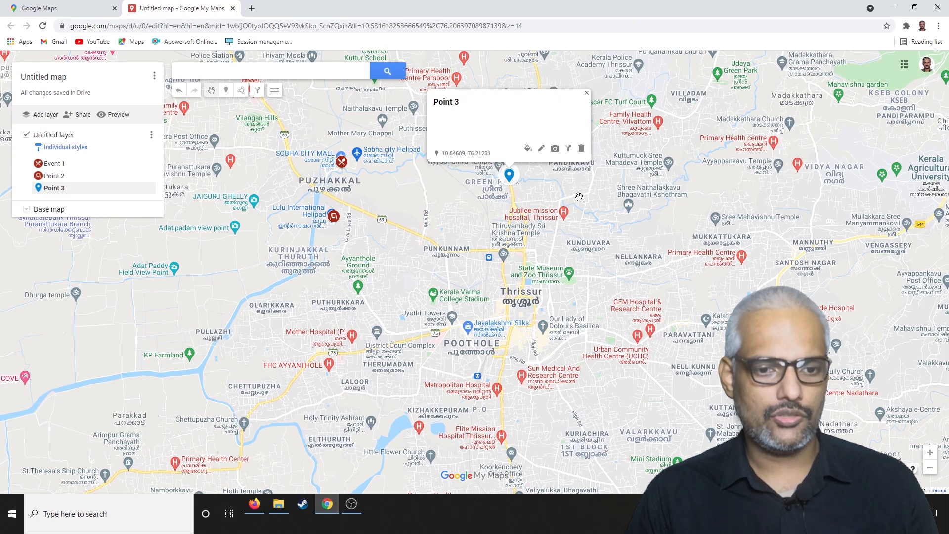
Style the Point 3 marker dark red with the walking-person icon from the popular icons, and close its details.
click(527, 149)
click(554, 149)
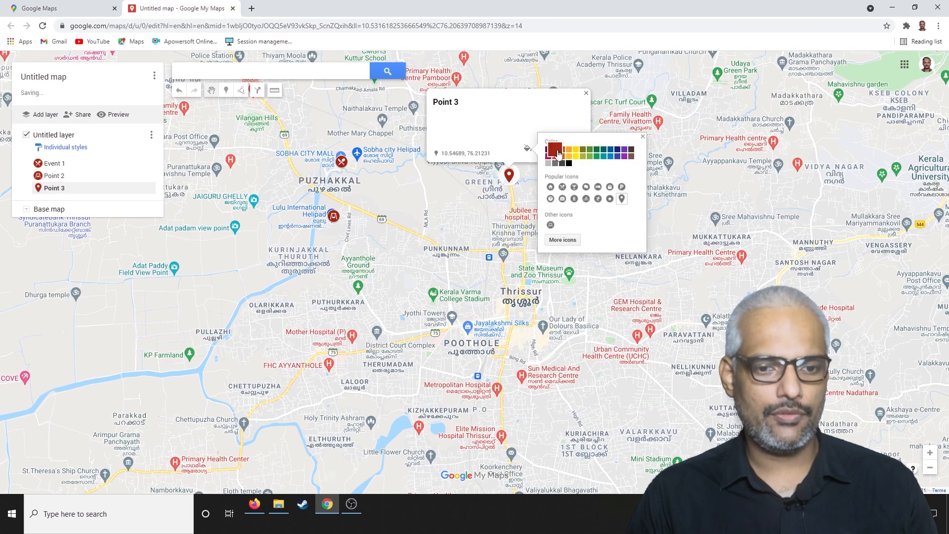
click(574, 198)
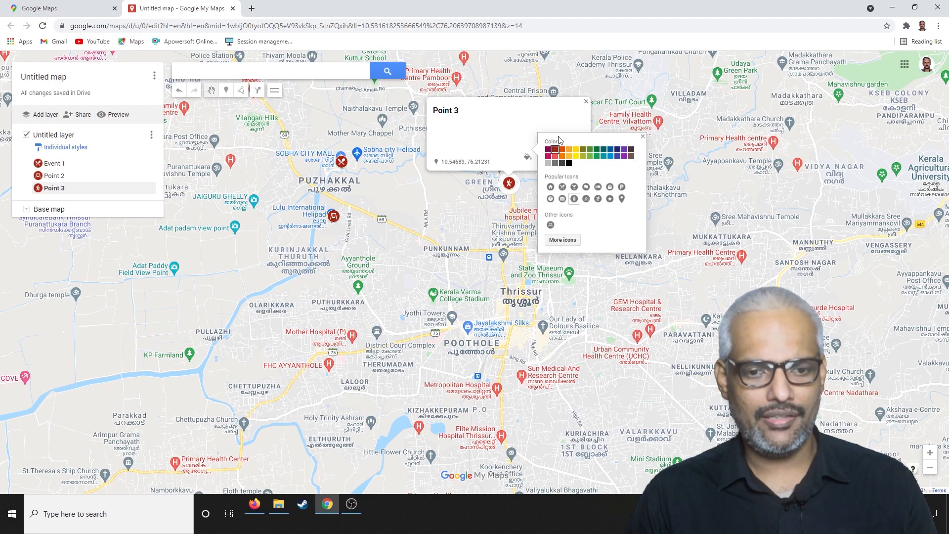
click(544, 127)
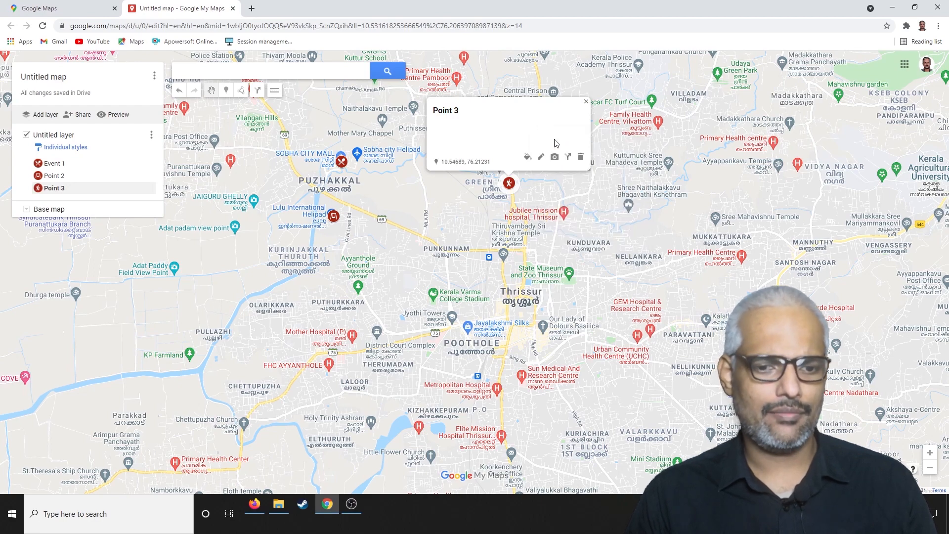
click(585, 102)
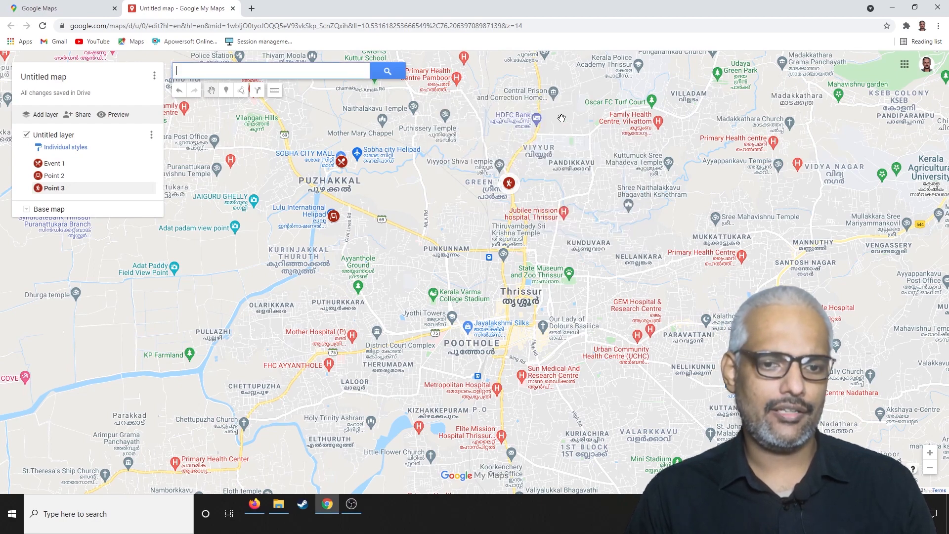
Rename the Point 3 marker to "Final Event", save it and close its details.
click(509, 183)
click(542, 158)
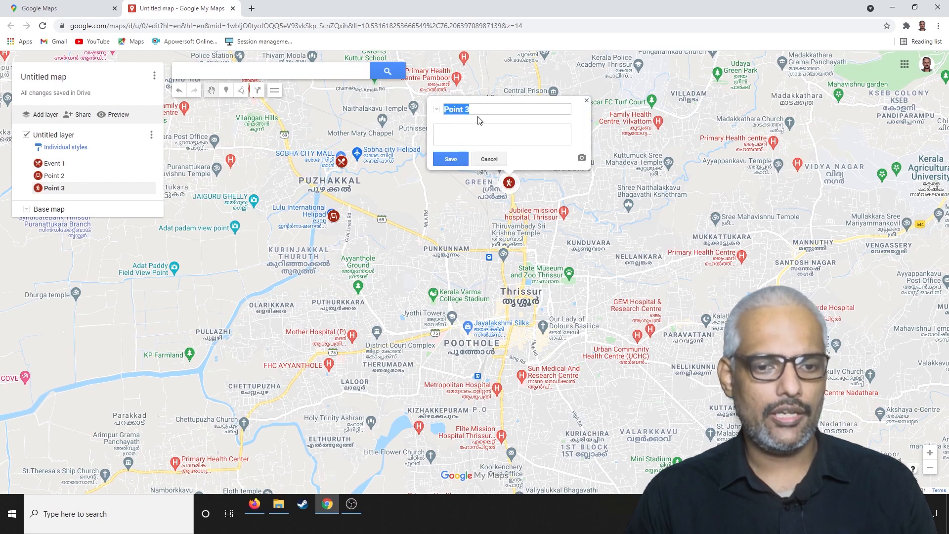
click(476, 109)
drag(476, 109, 388, 110)
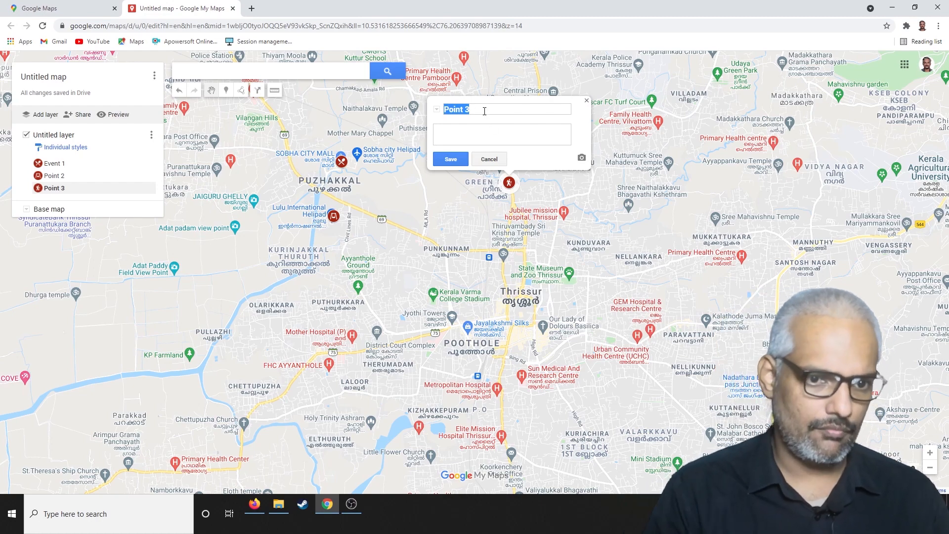
click(468, 106)
drag(476, 110, 401, 103)
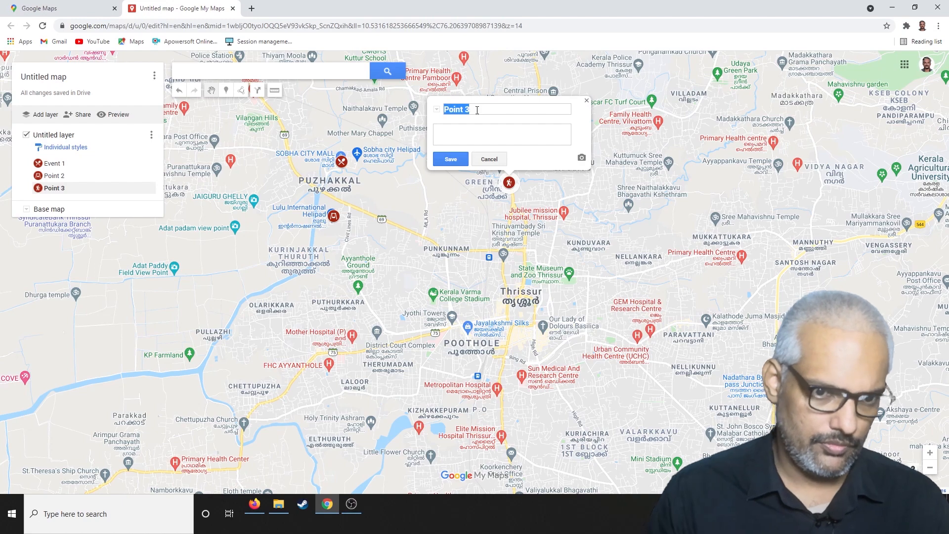
click(475, 136)
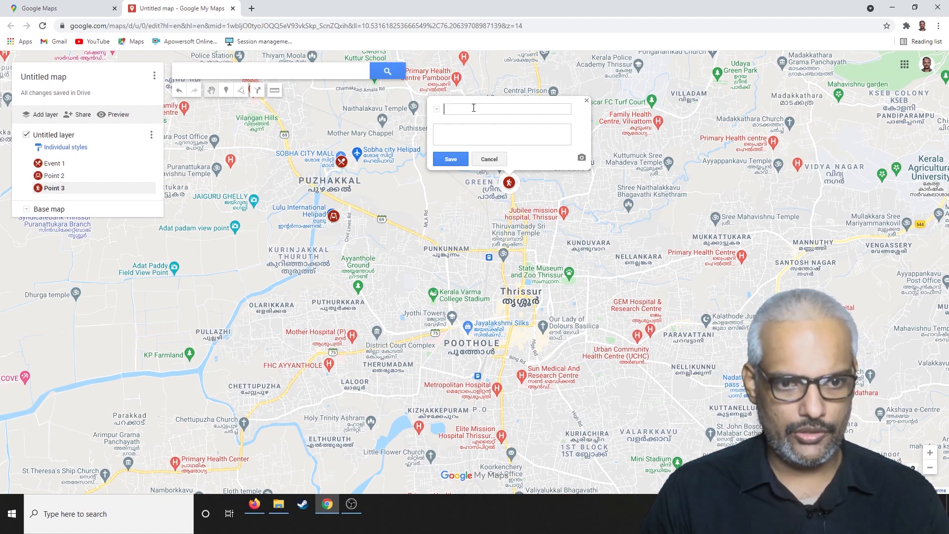
click(473, 108)
text(Final Ev)
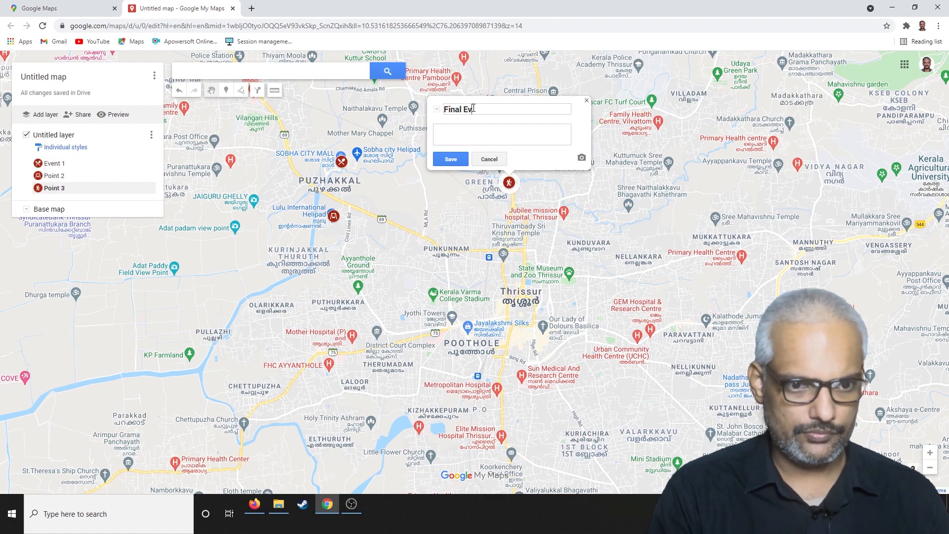
text(ent)
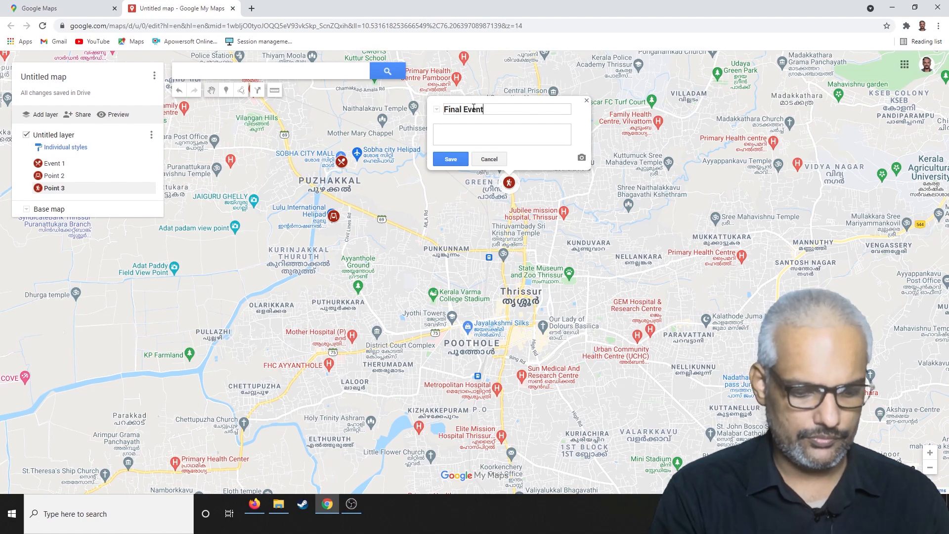
click(451, 158)
click(586, 101)
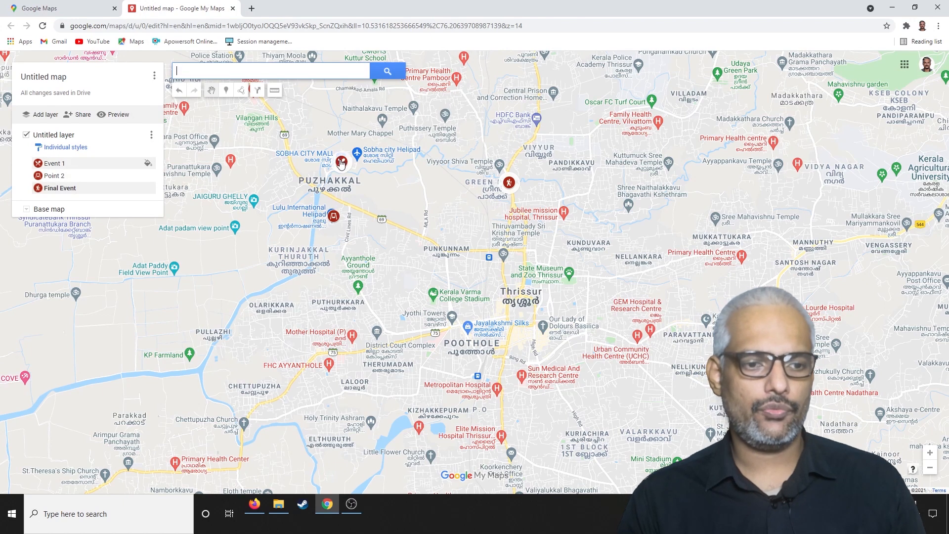
Check the Event 1 and Point 2 markers, and rename Point 2 to "Event 2".
click(342, 163)
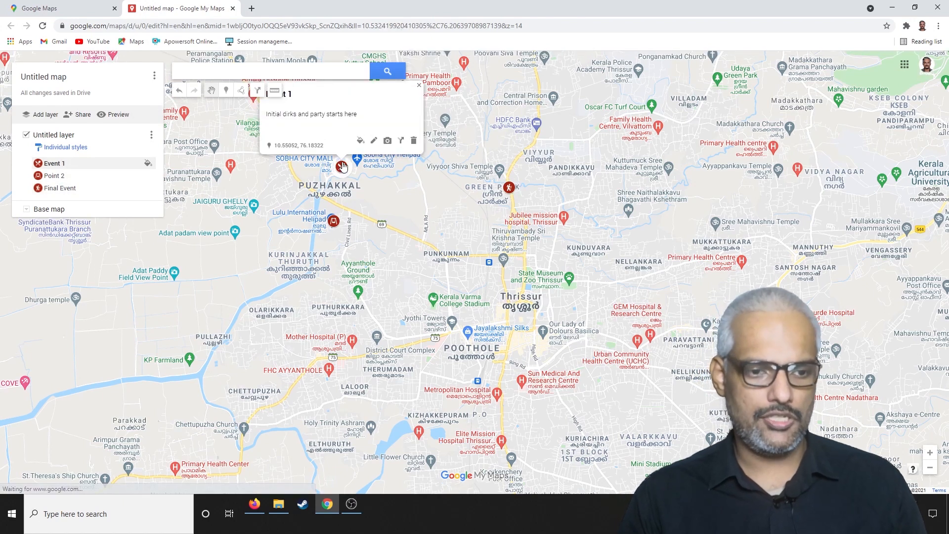
click(335, 221)
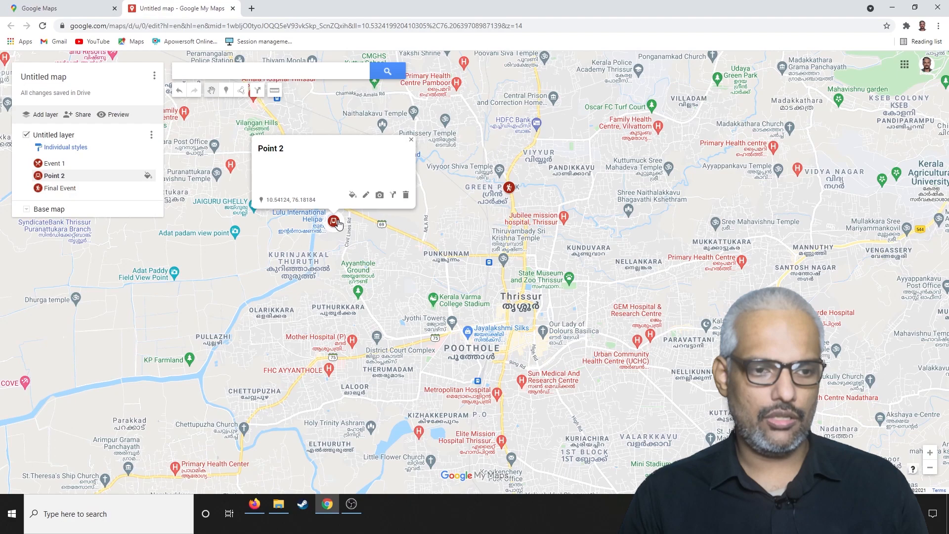
scroll(336, 222, down, 2)
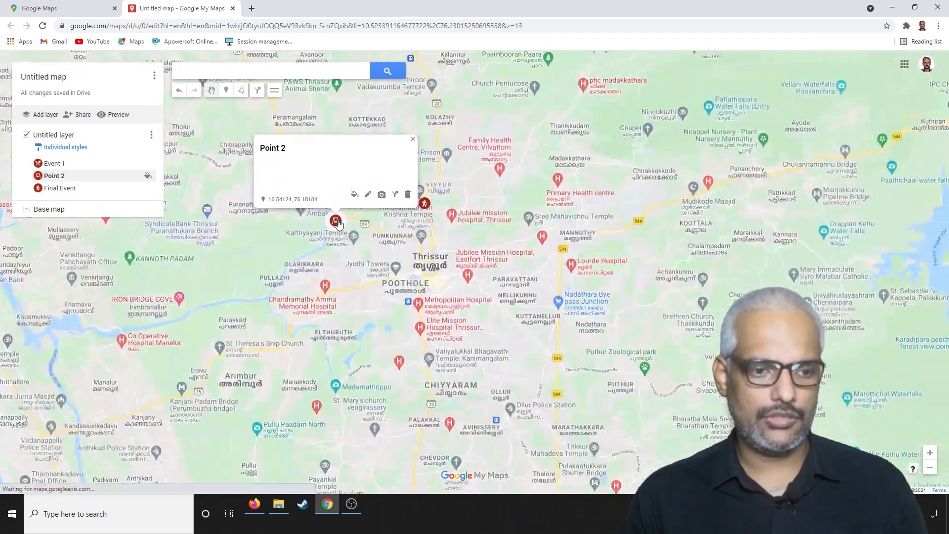
click(430, 176)
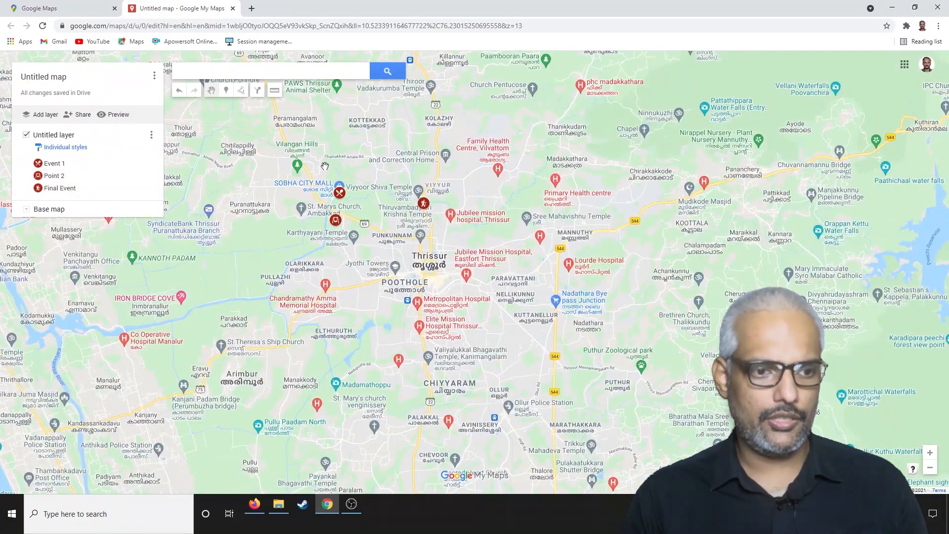
click(340, 193)
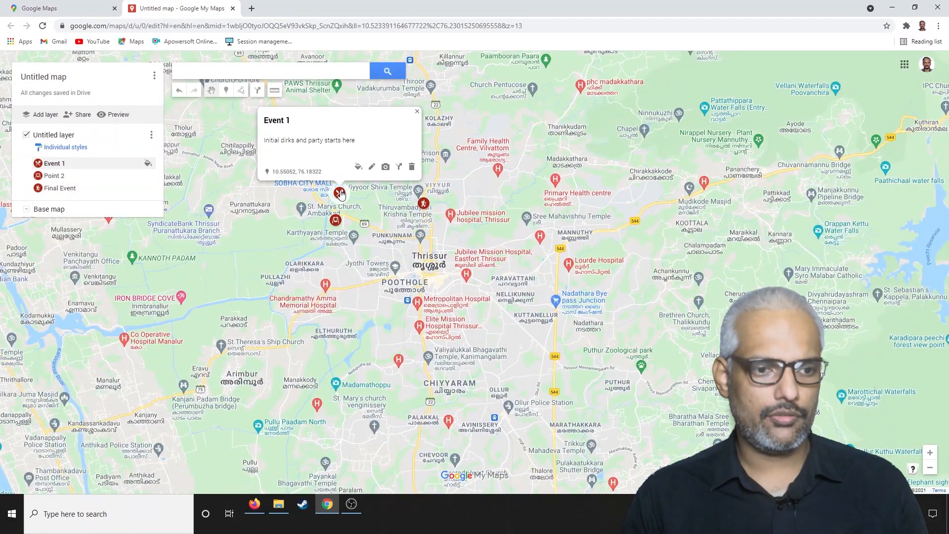
click(335, 222)
click(368, 195)
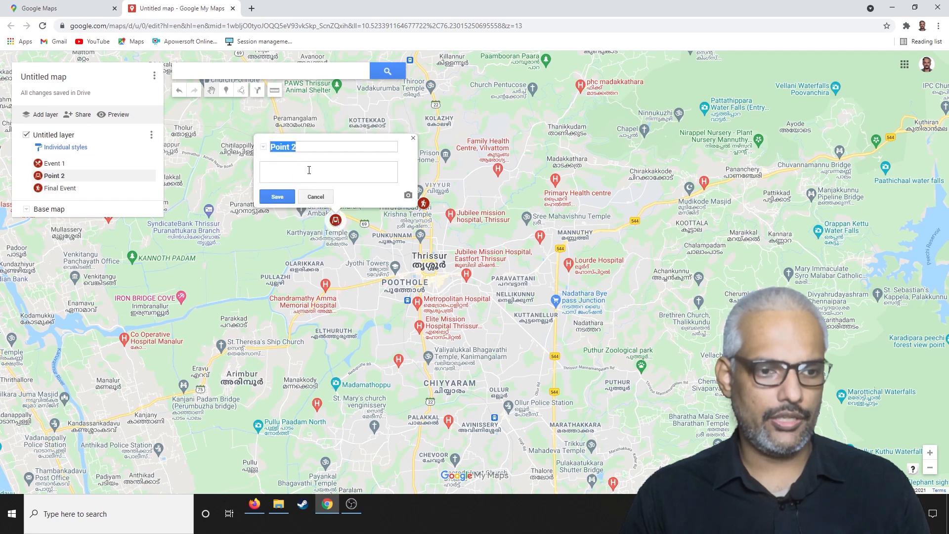
click(292, 147)
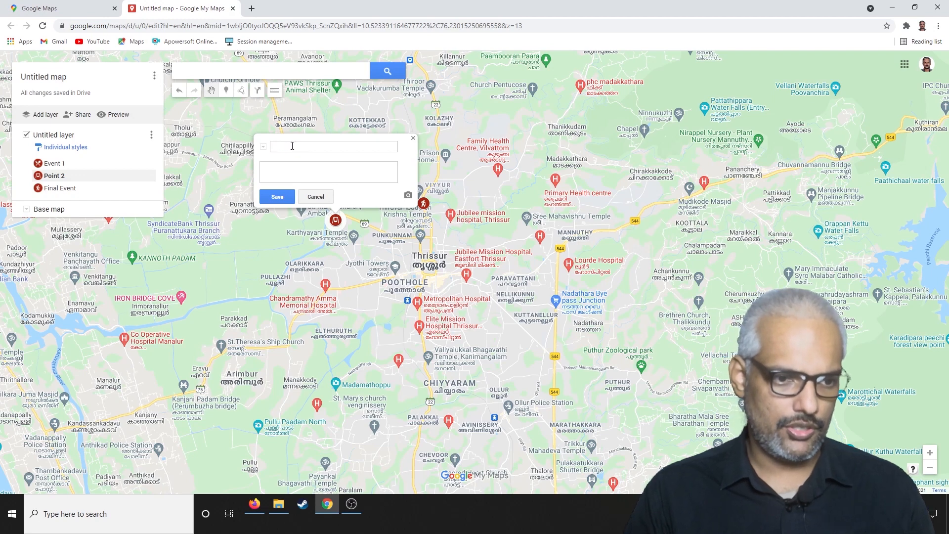
text(Event 2)
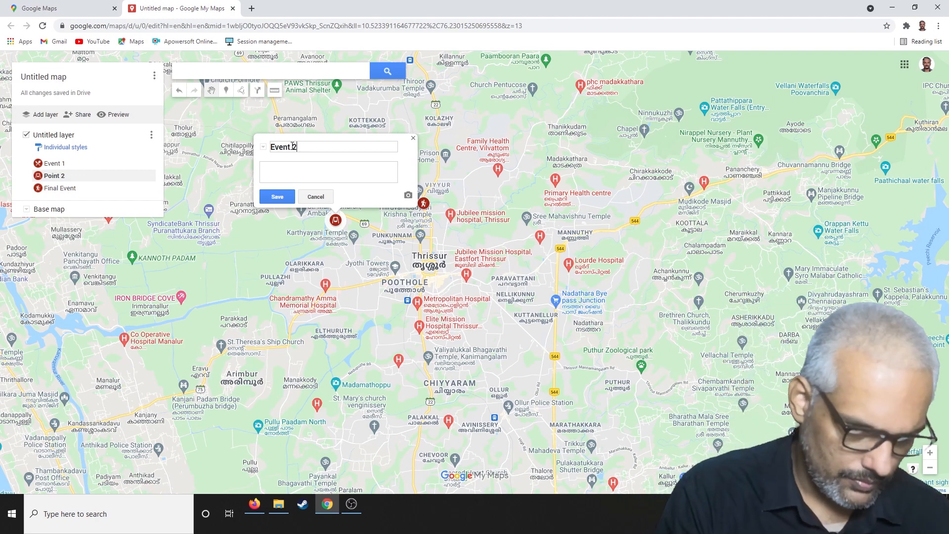
click(282, 196)
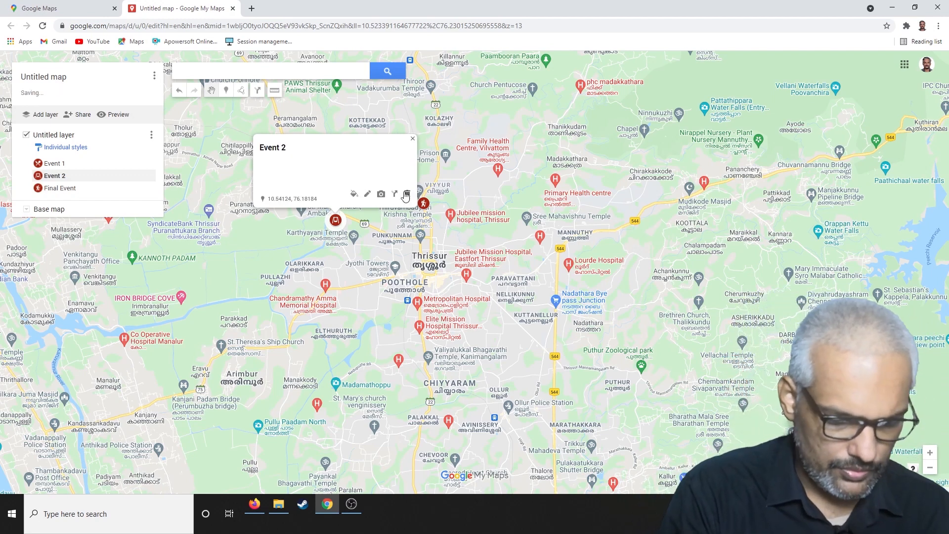
click(438, 160)
Review the details of the Event 1, Event 2 and Final Event markers in turn.
click(424, 203)
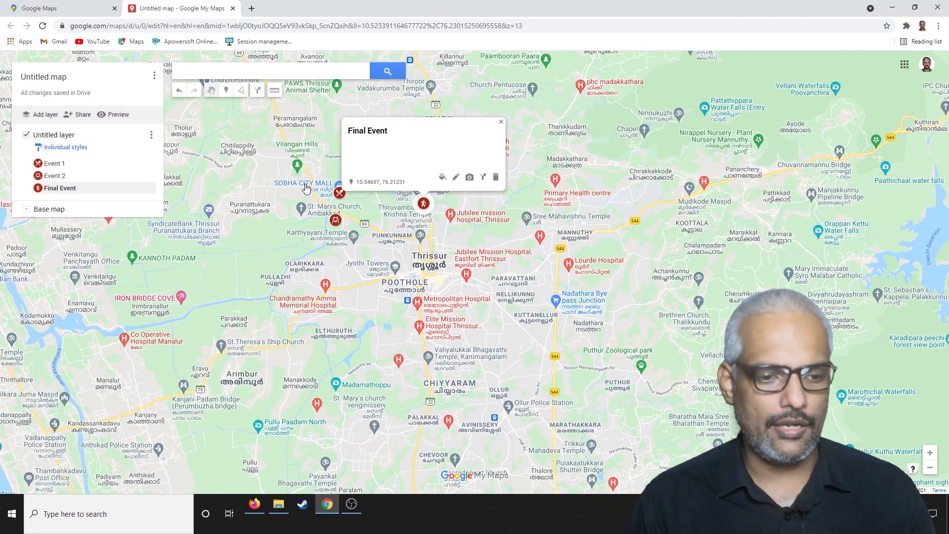
click(339, 192)
click(335, 220)
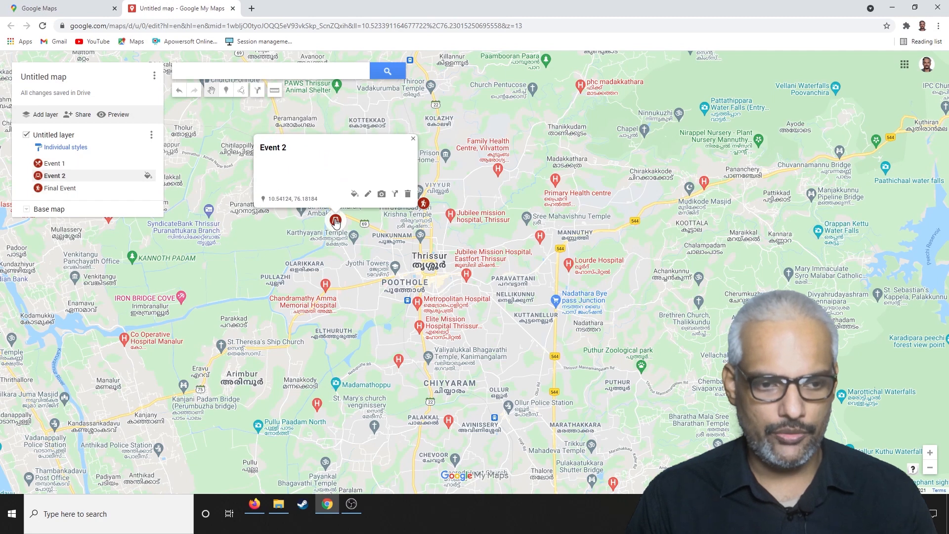
click(425, 206)
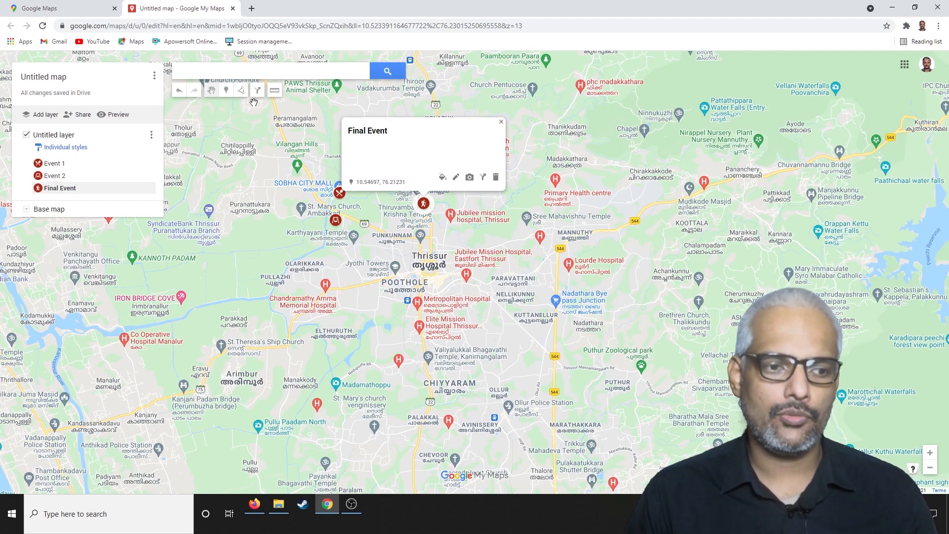
Draw a line from the Event 1 marker to the Event 2 marker, keeping the line's default name.
click(241, 90)
click(279, 107)
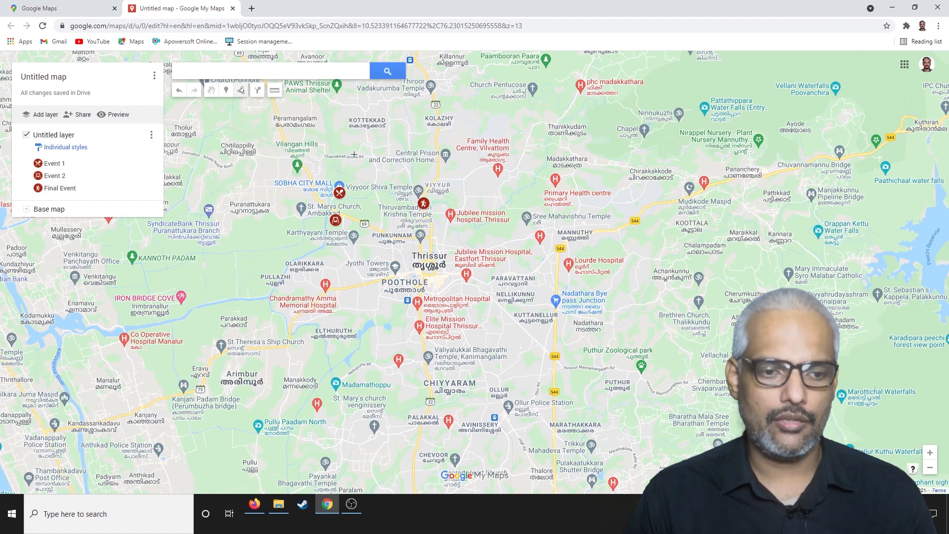
click(339, 192)
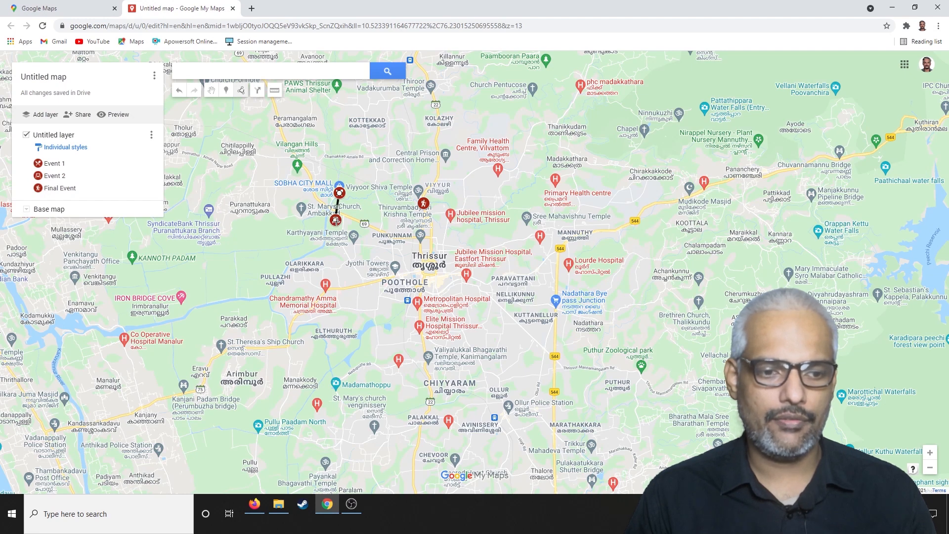
double_click(336, 221)
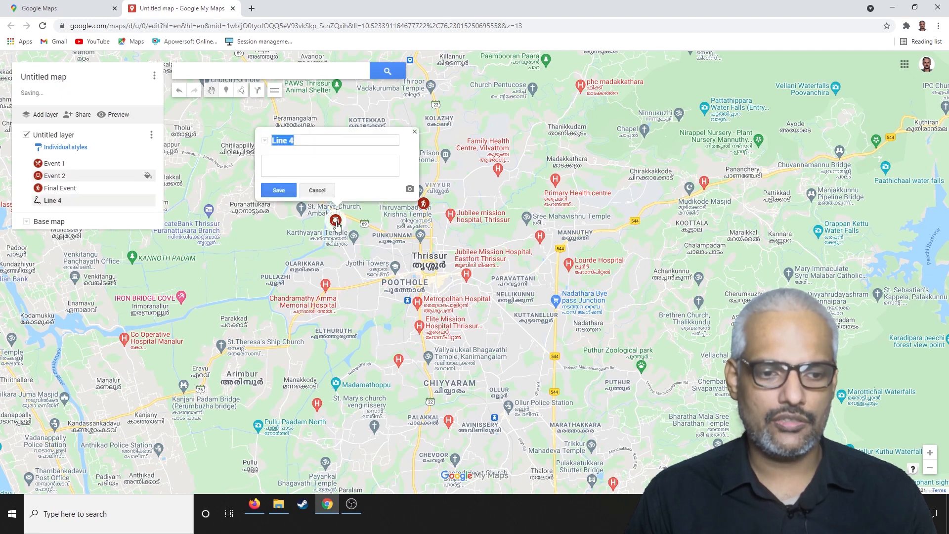
click(414, 131)
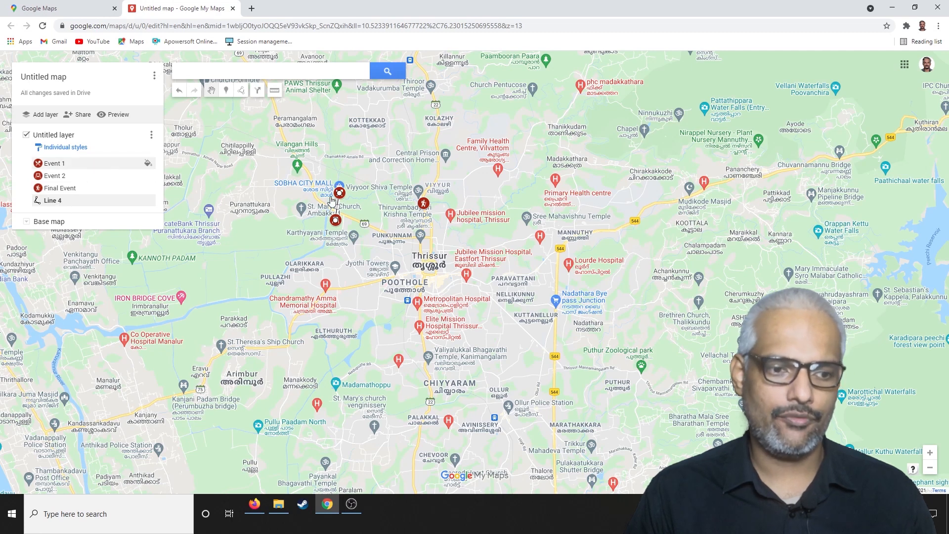
Draw a second line from the Event 2 marker to the Final Event marker, keeping its default name.
click(242, 94)
click(251, 108)
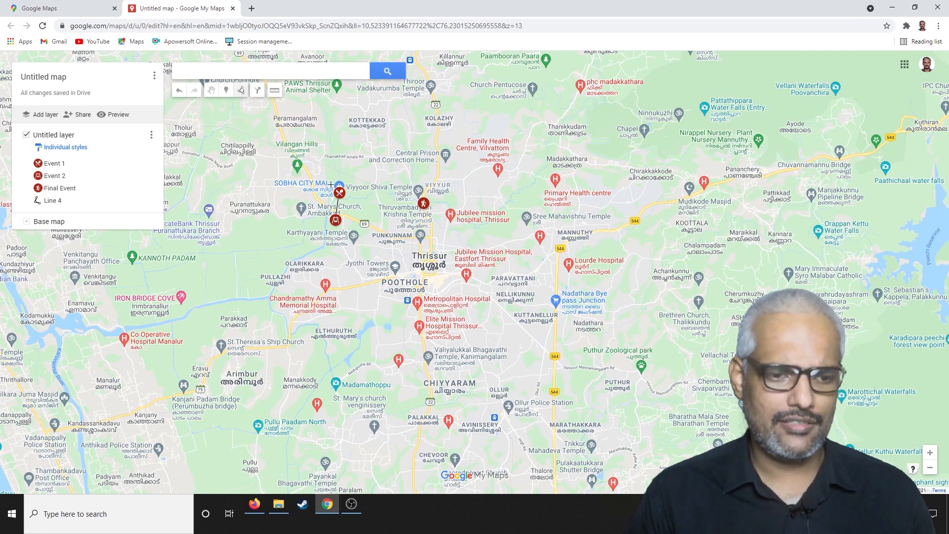
click(335, 221)
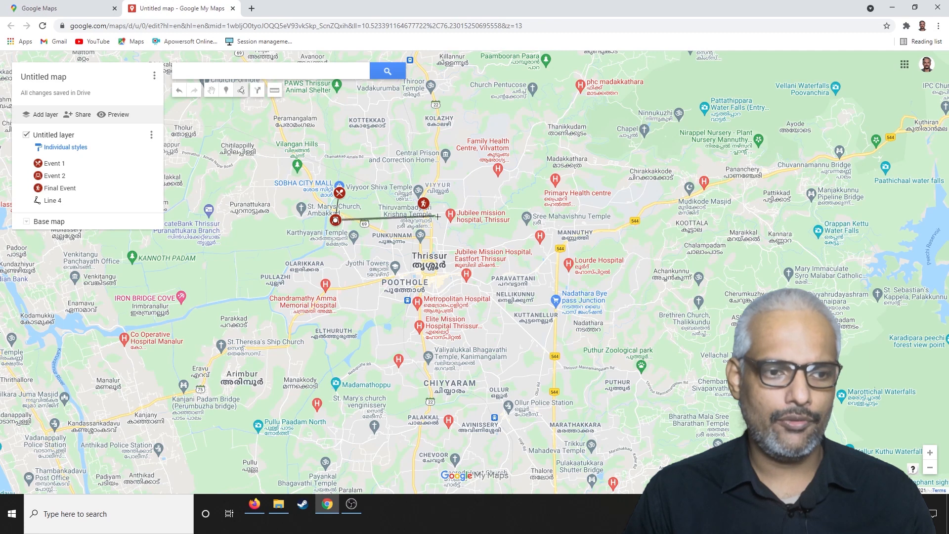
click(424, 203)
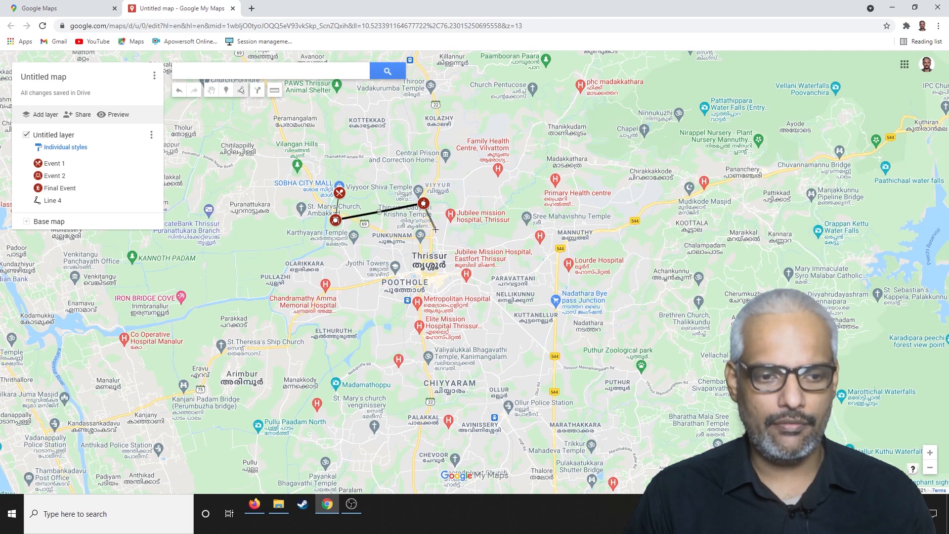
click(424, 203)
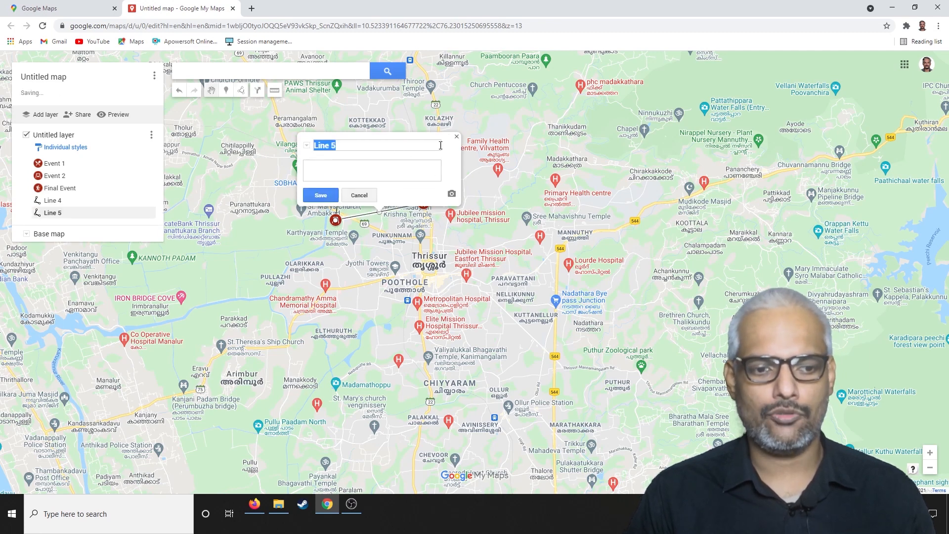
click(456, 138)
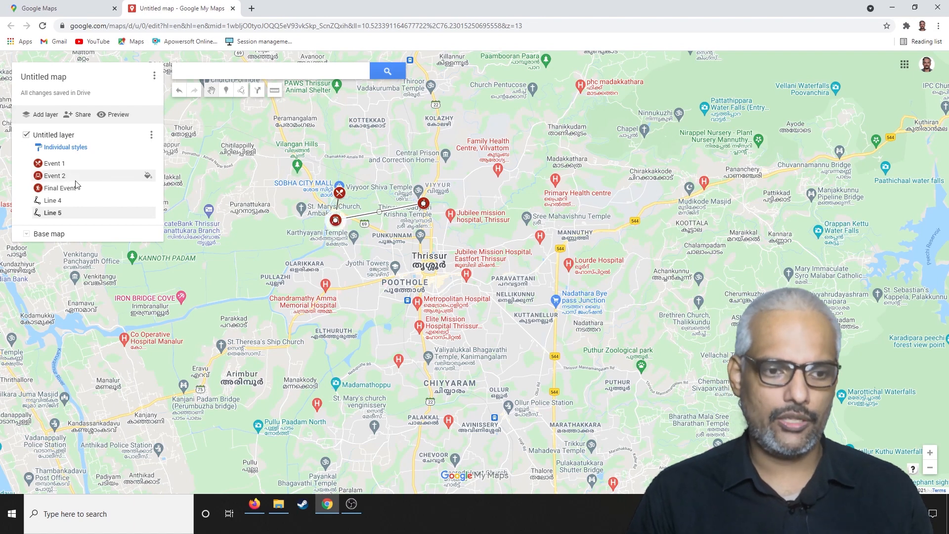
Recolour the line between Event 1 and Event 2 light green, RGB (124, 179, 66), and increase its line width.
click(47, 203)
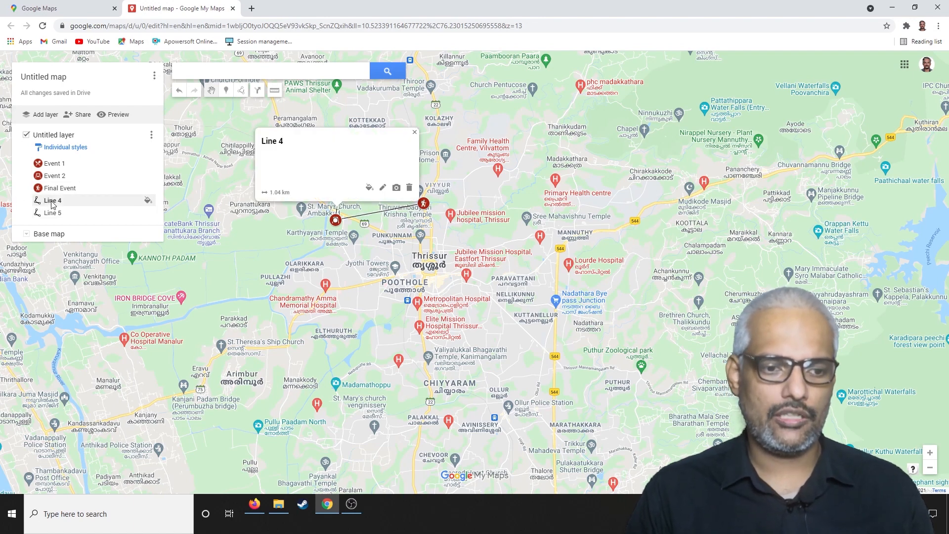
click(390, 116)
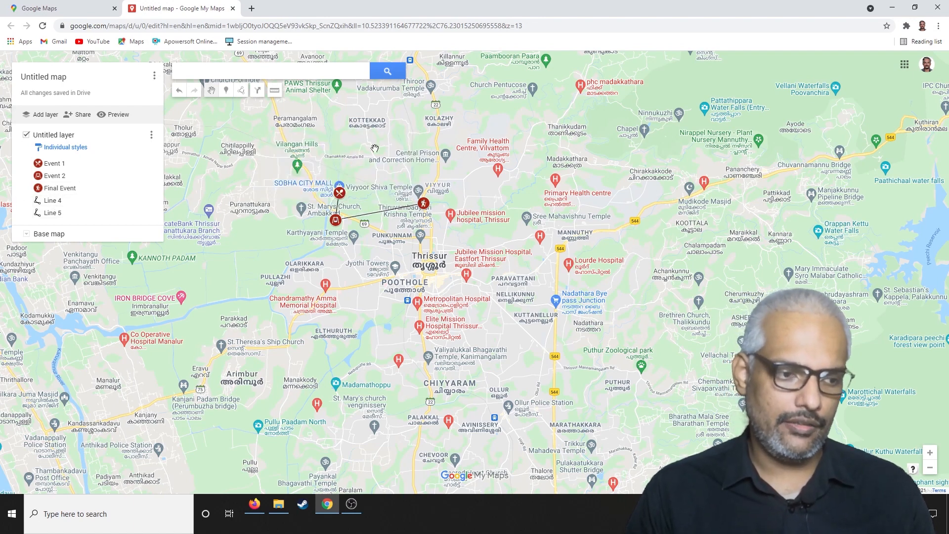
click(77, 201)
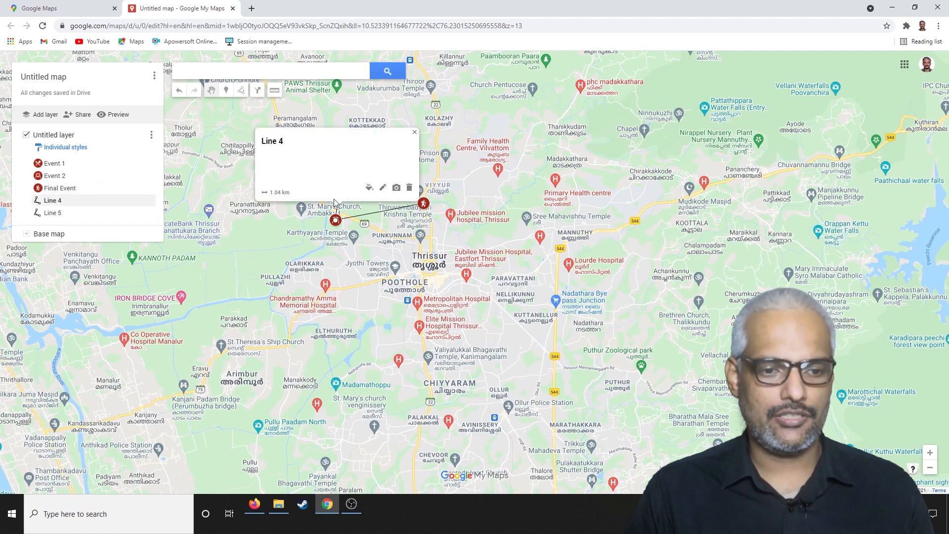
click(369, 188)
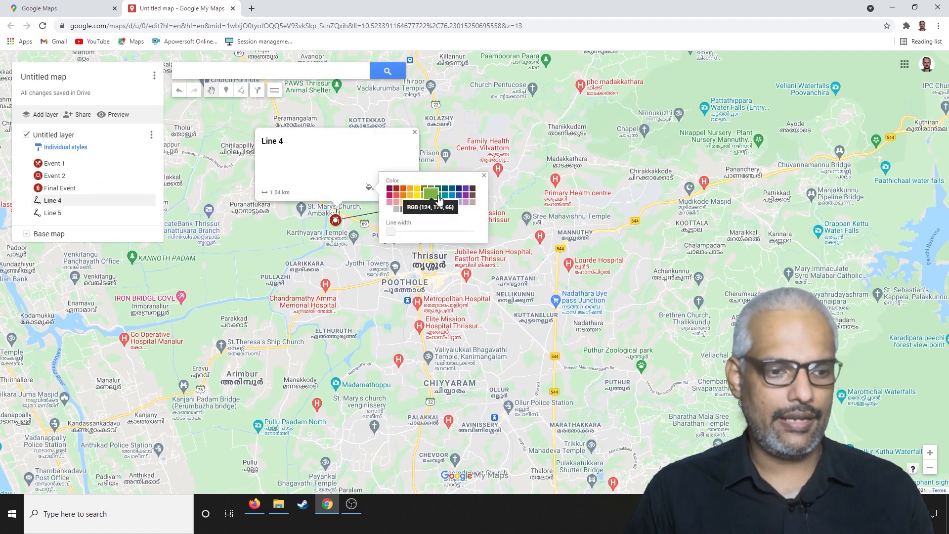
click(432, 195)
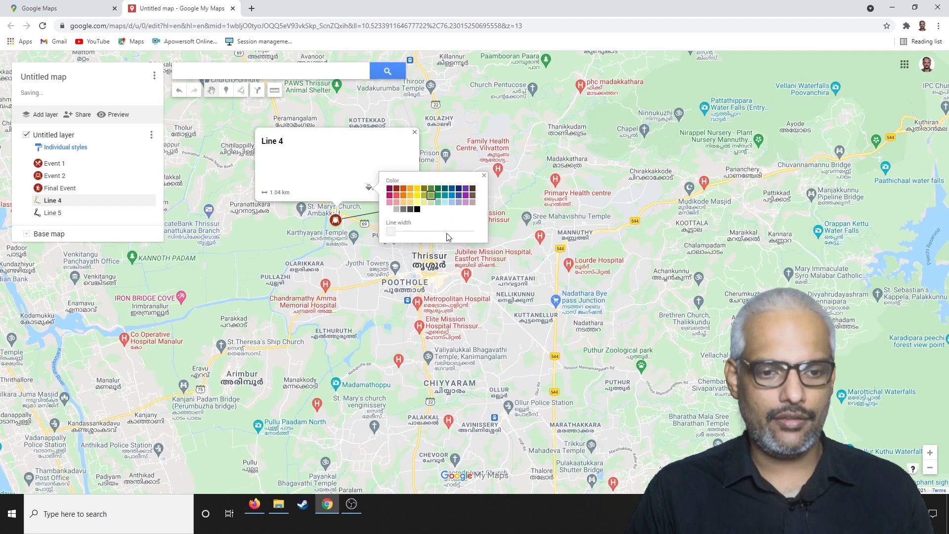
drag(399, 235, 426, 236)
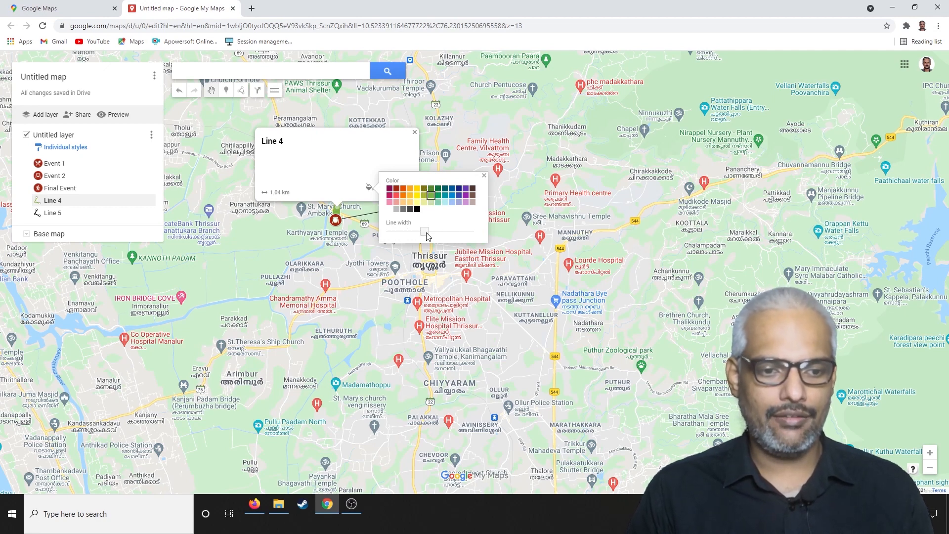
click(484, 175)
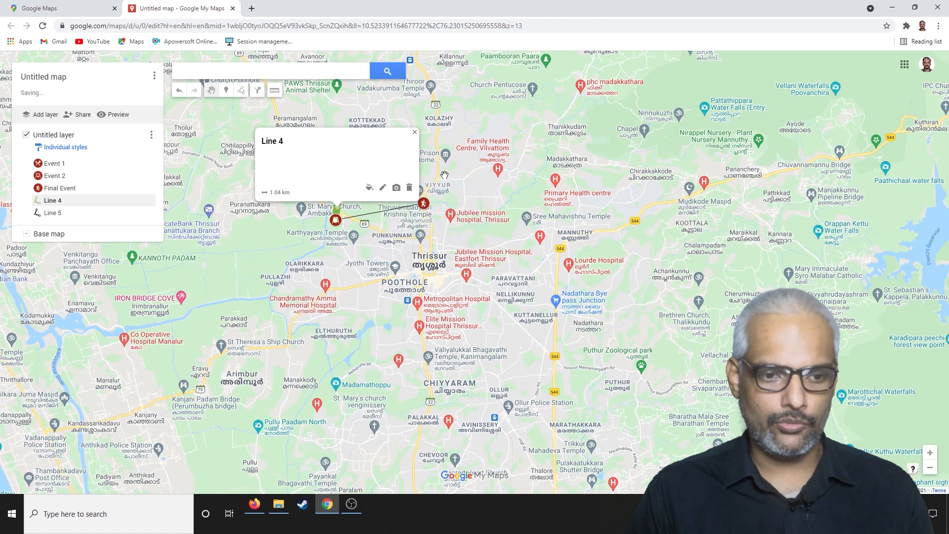
click(414, 133)
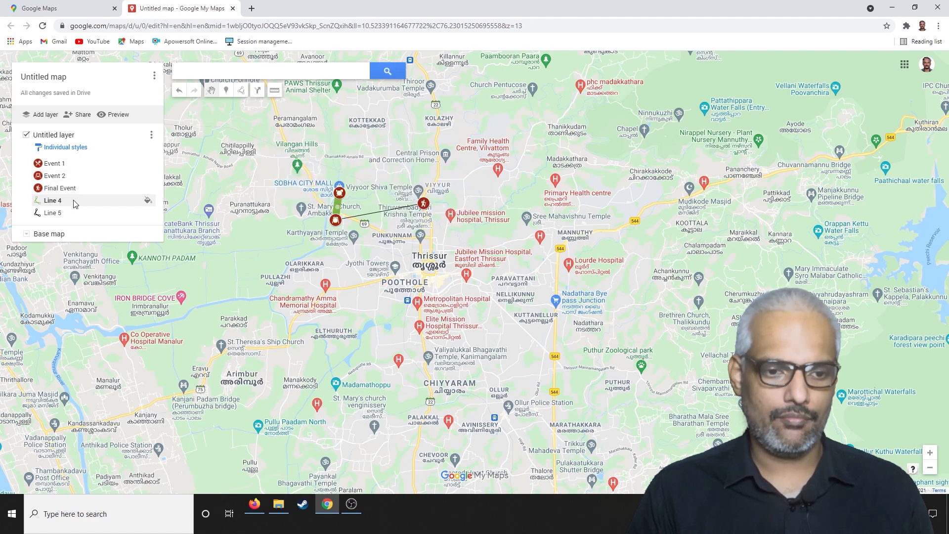
Style the line between Event 2 and Final Event in the same light green and make it similarly thick.
click(63, 213)
click(428, 193)
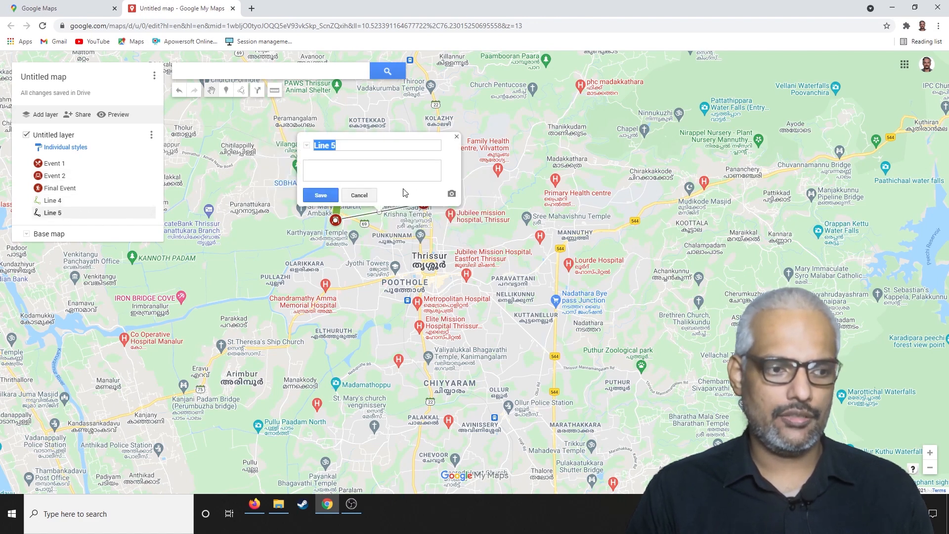
click(456, 137)
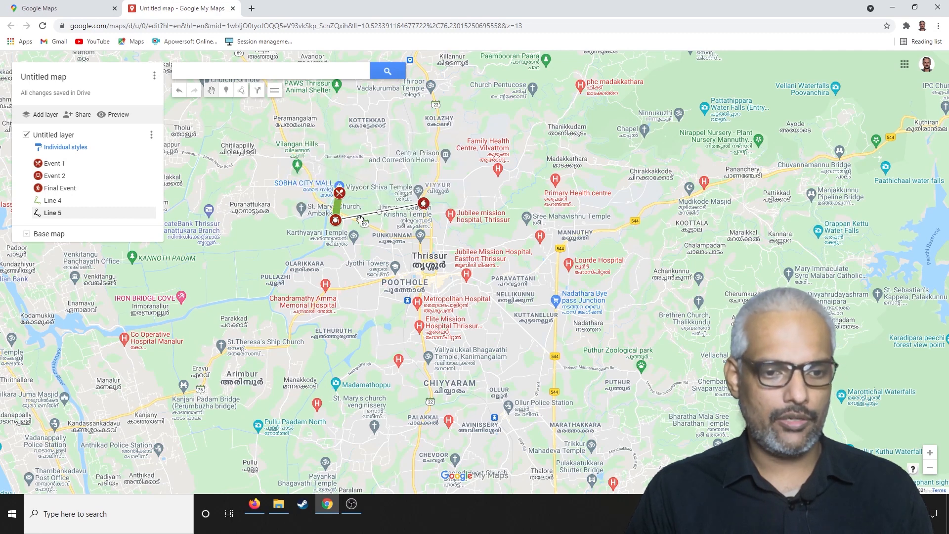
click(96, 213)
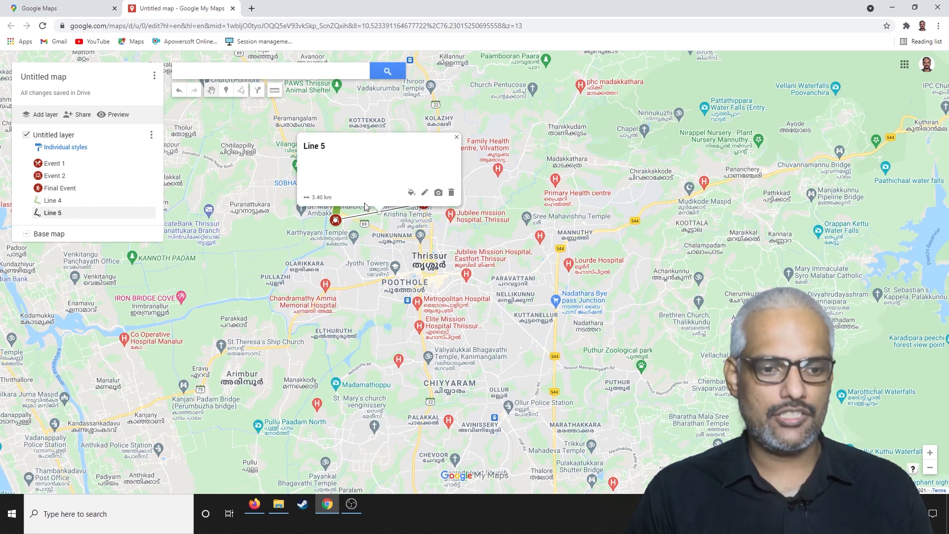
click(409, 194)
click(471, 207)
drag(433, 237, 469, 242)
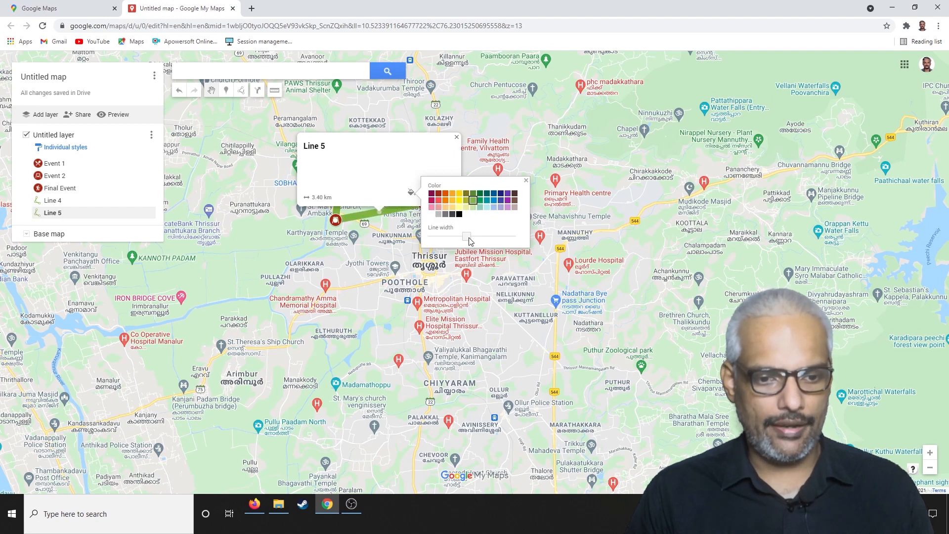
click(526, 180)
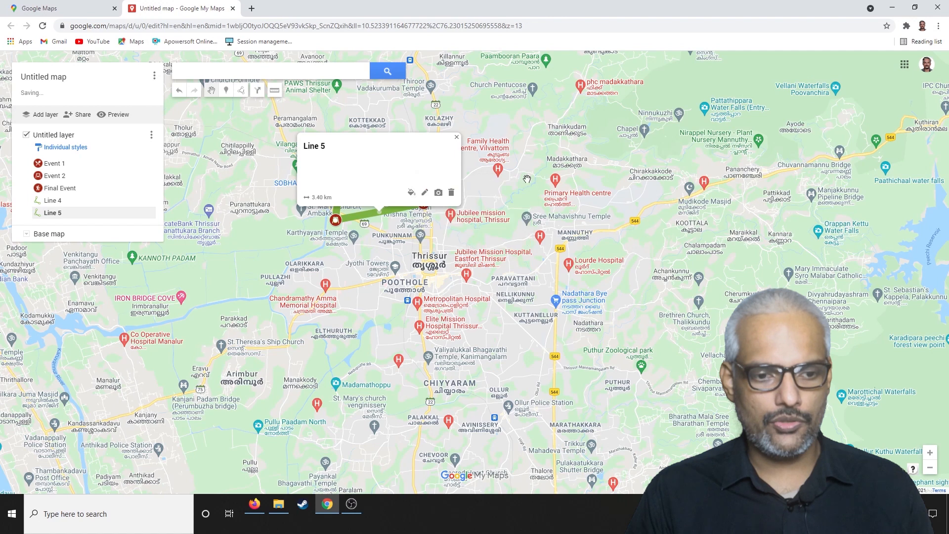
click(457, 139)
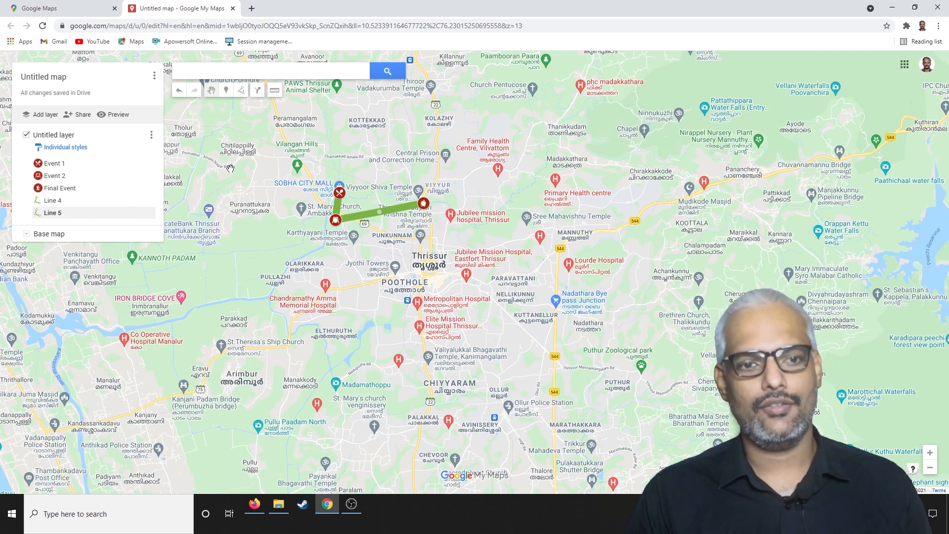
Delete both connecting lines, Line 4 and Line 5, from the layer.
click(54, 201)
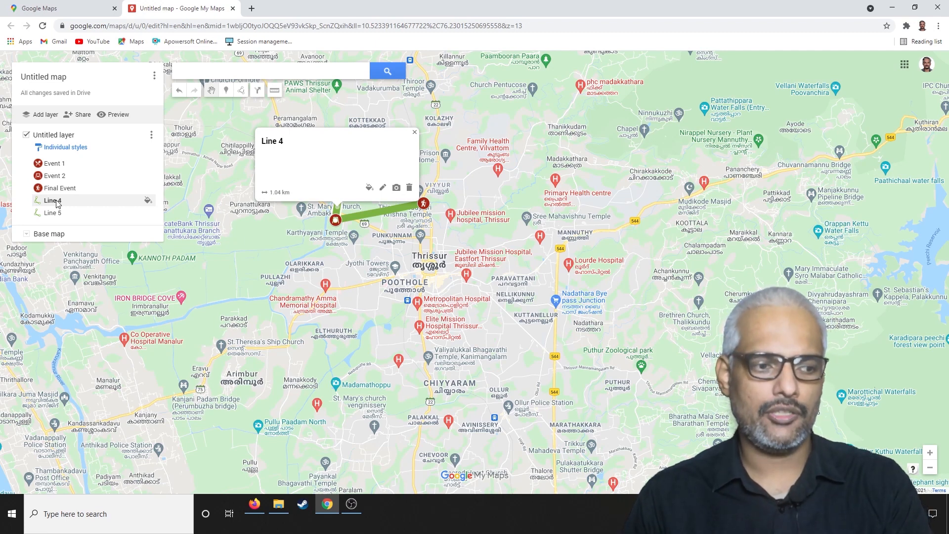
key(Delete)
click(89, 203)
key(Delete)
Draw a near-vertical line about 4.9 km long west of the event markers, down to Pullazhi.
click(242, 91)
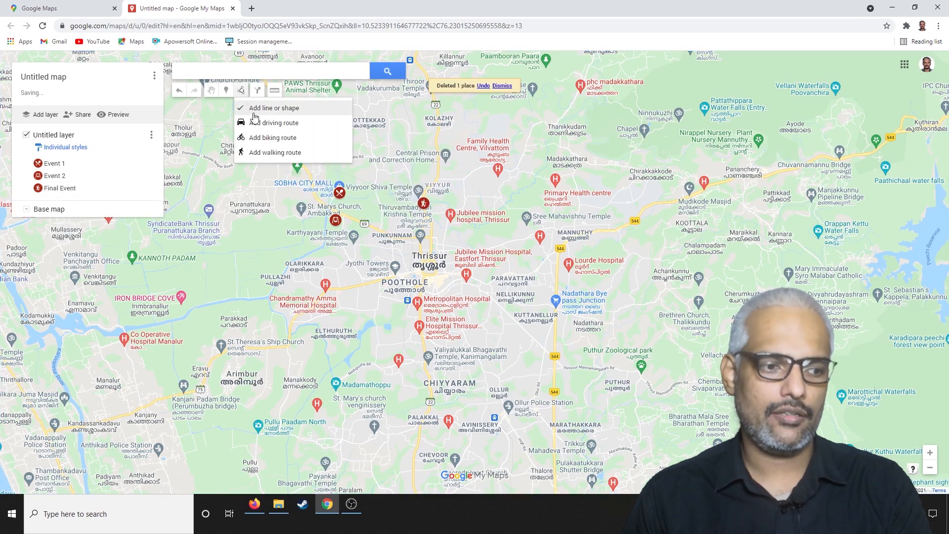
click(261, 109)
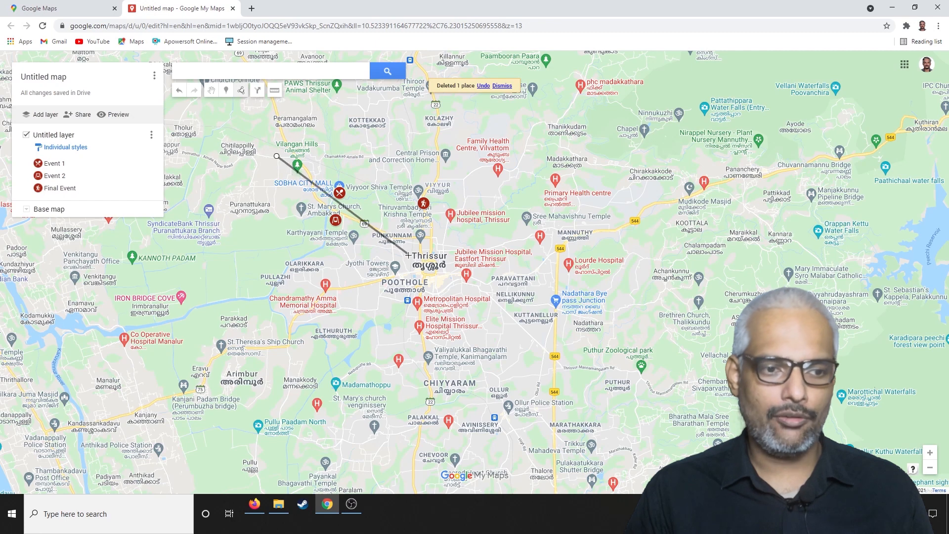
double_click(273, 285)
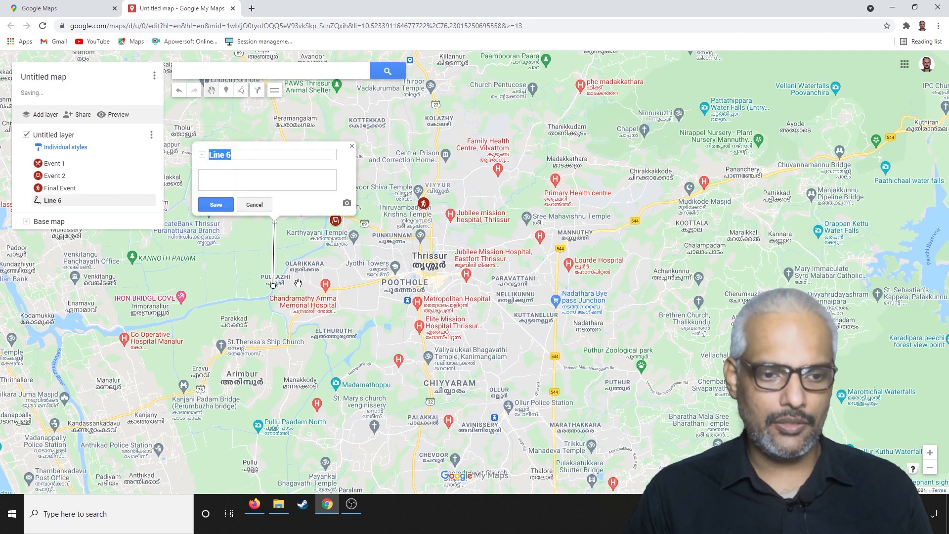
click(351, 149)
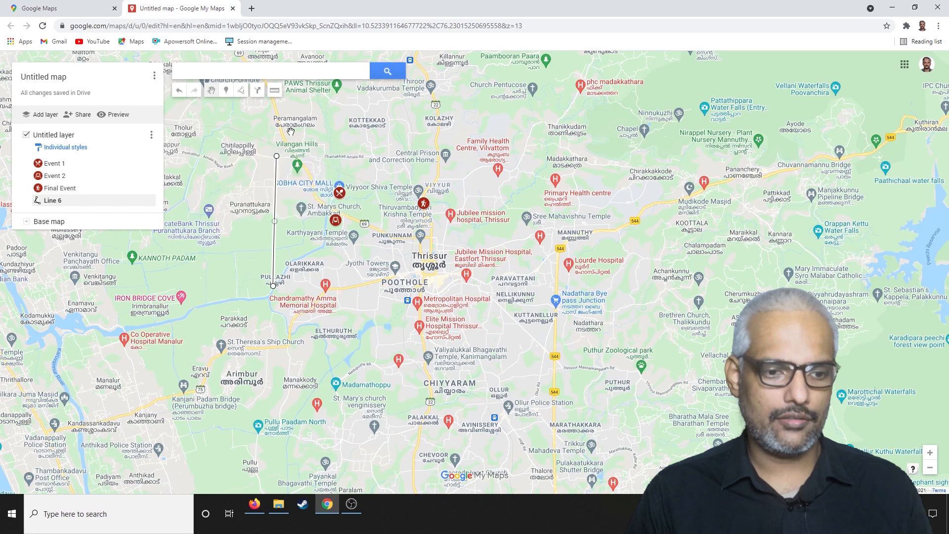
Check the details of the vertical line near Pullazhi and delete it from the layer.
click(275, 286)
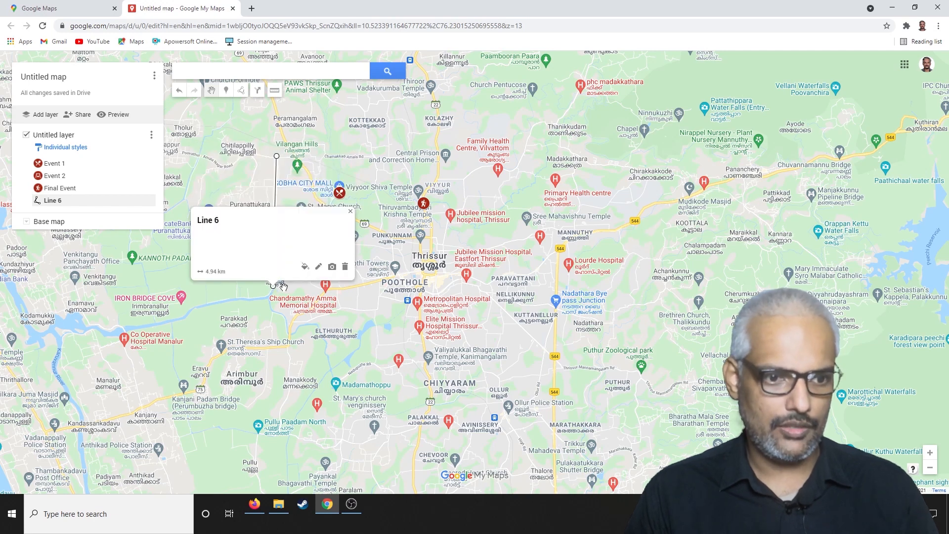
click(350, 211)
click(104, 205)
key(Delete)
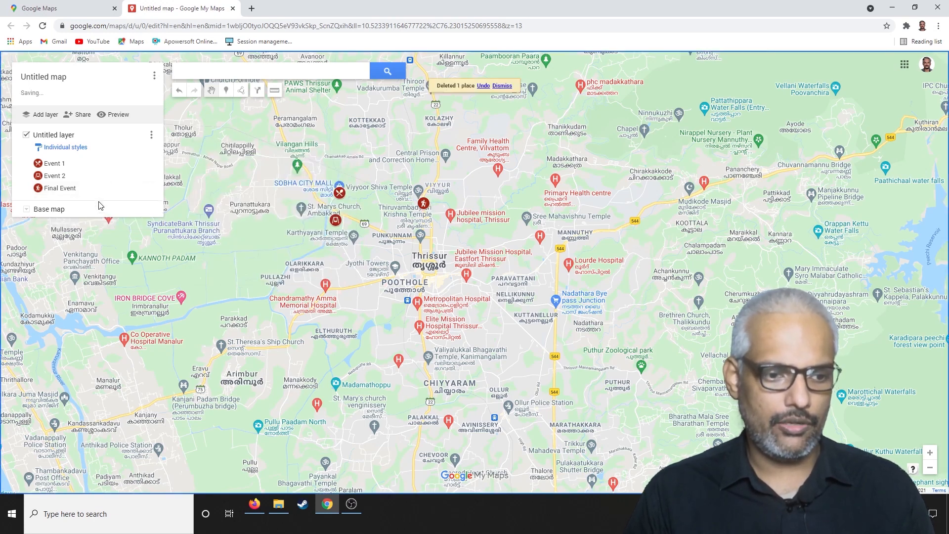
Draw a closed rectangular polygon of about 19.7 km² around the three event markers and save it with its default name.
click(241, 90)
click(264, 105)
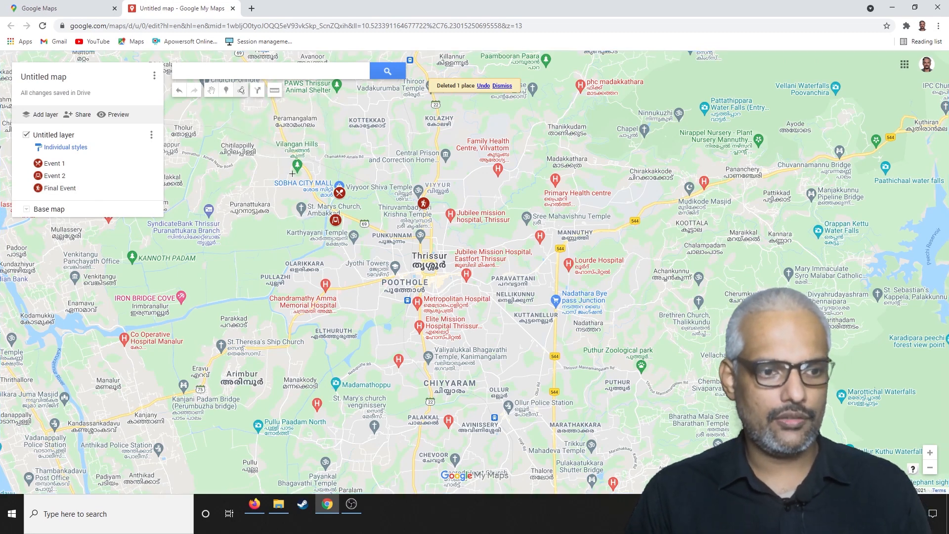
click(300, 179)
click(299, 263)
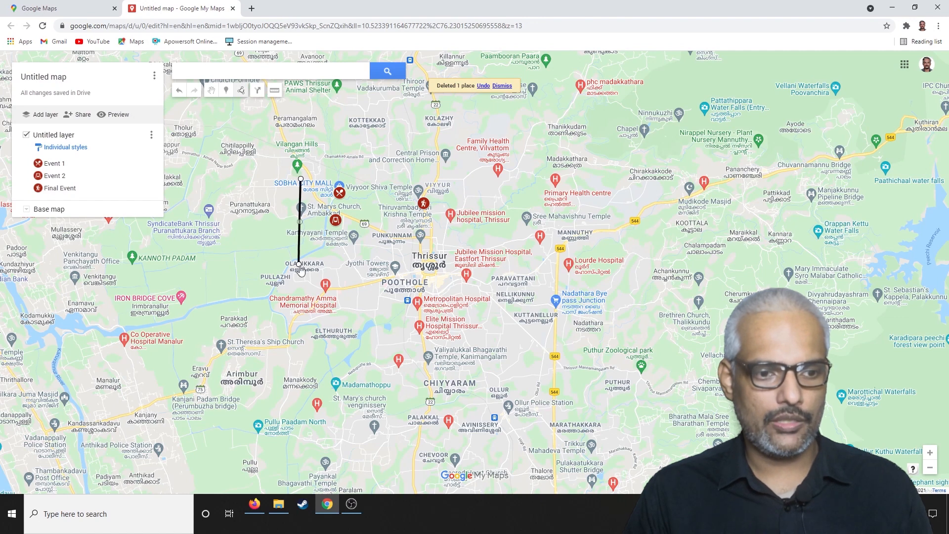
click(456, 263)
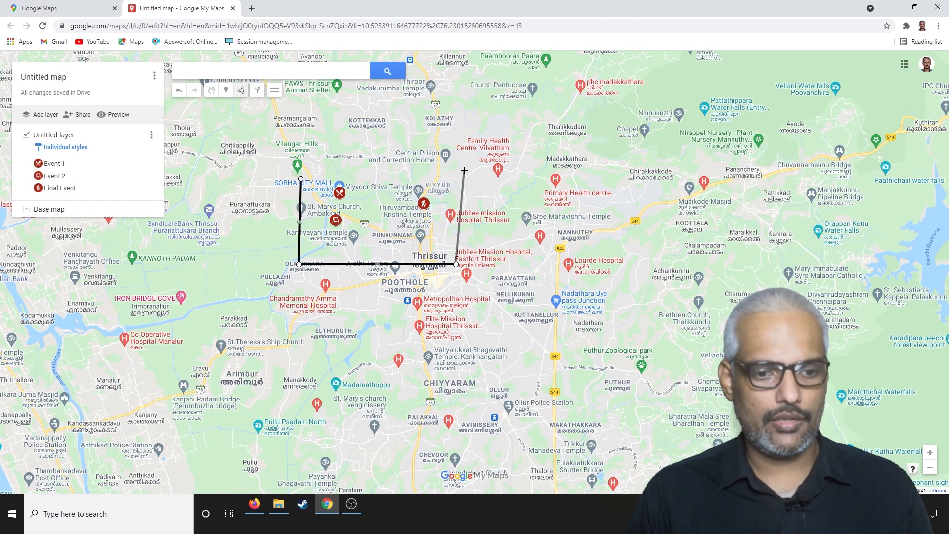
click(458, 176)
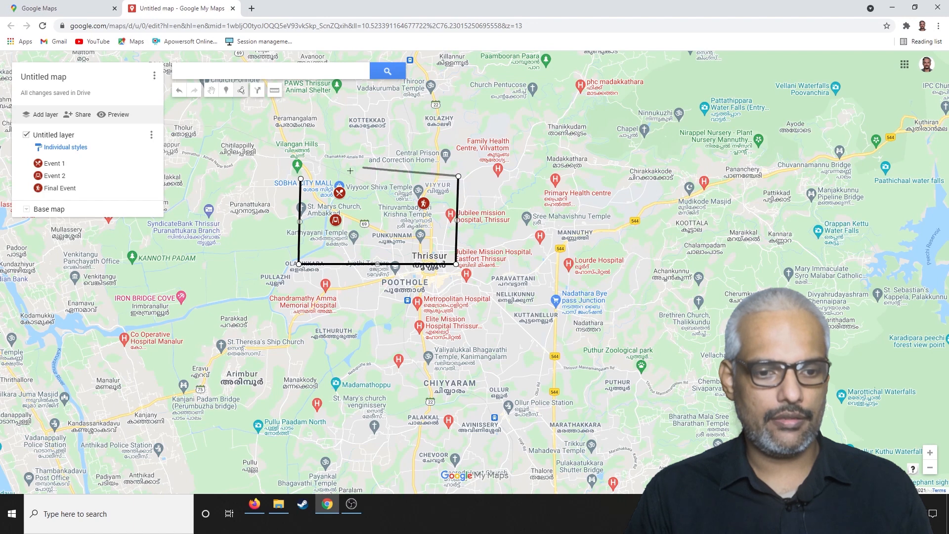
click(300, 179)
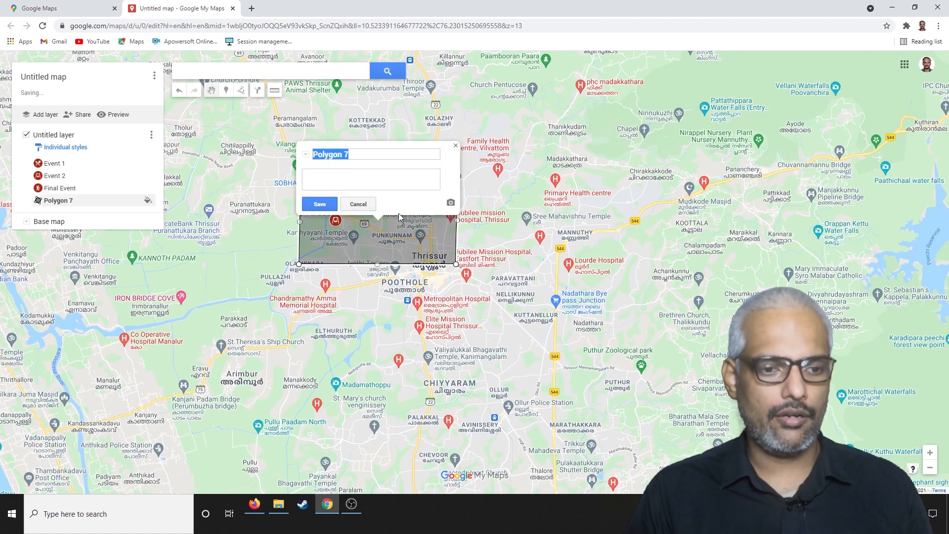
click(319, 204)
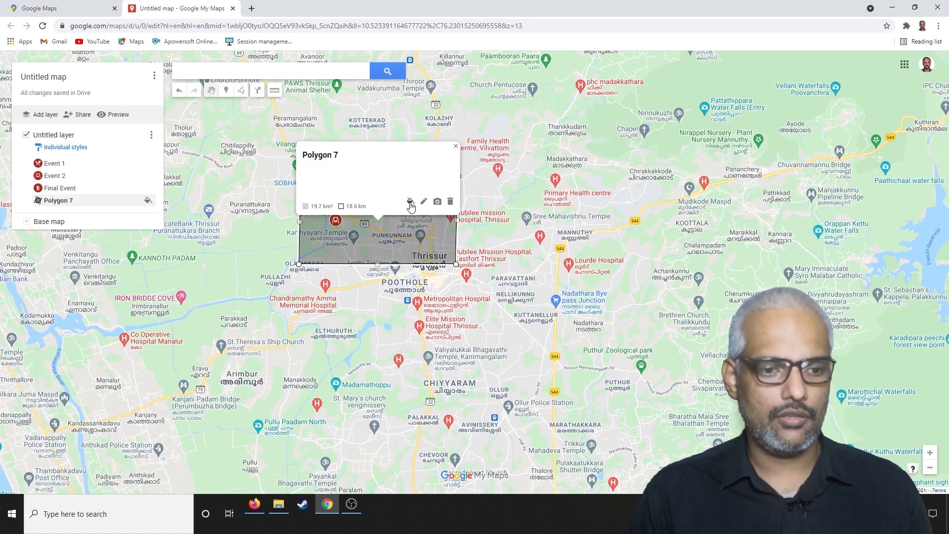
Style the polygon around the events in teal, with its transparency slider near the middle and a slightly thicker border.
click(410, 201)
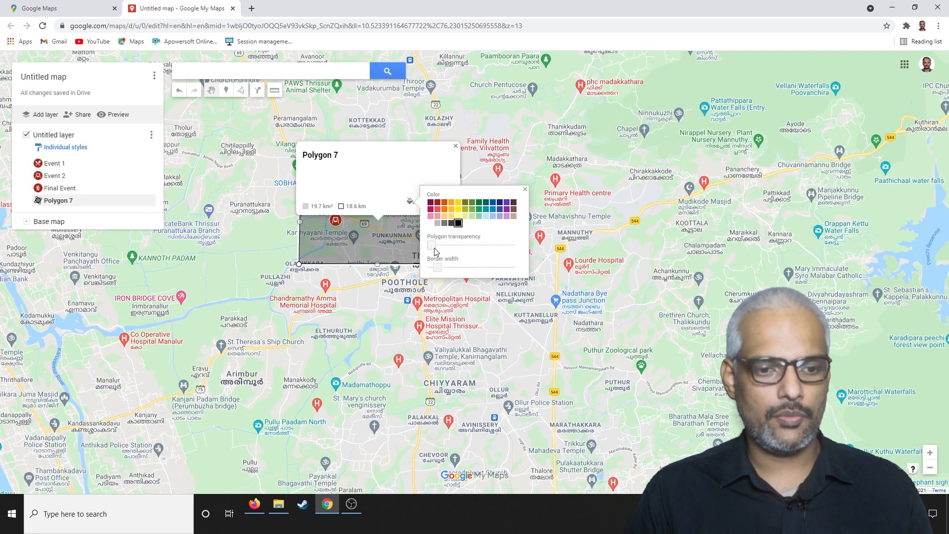
click(481, 214)
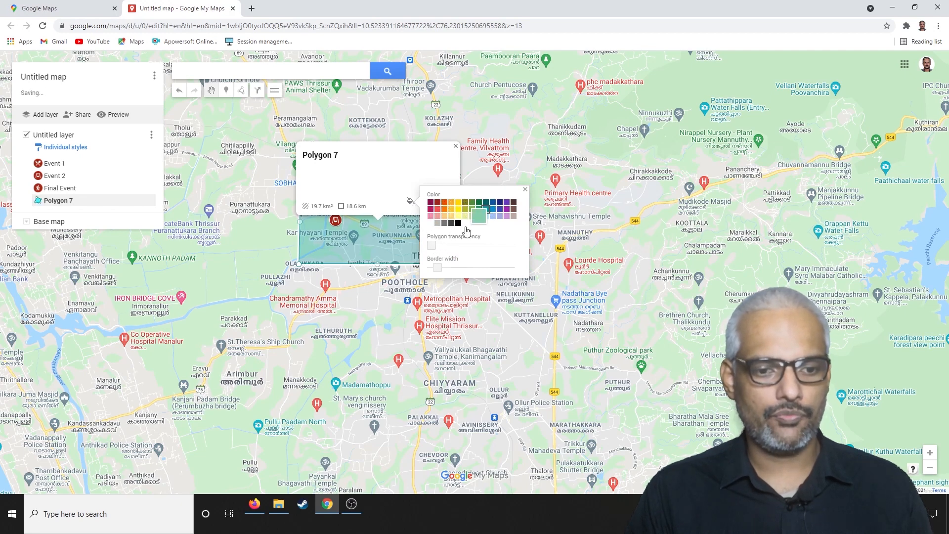
drag(434, 245, 478, 246)
click(444, 269)
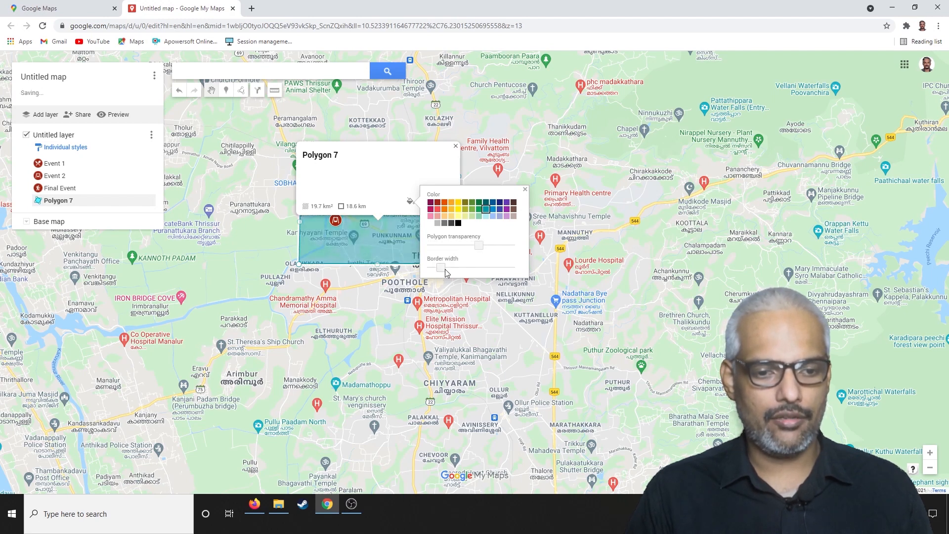
click(526, 190)
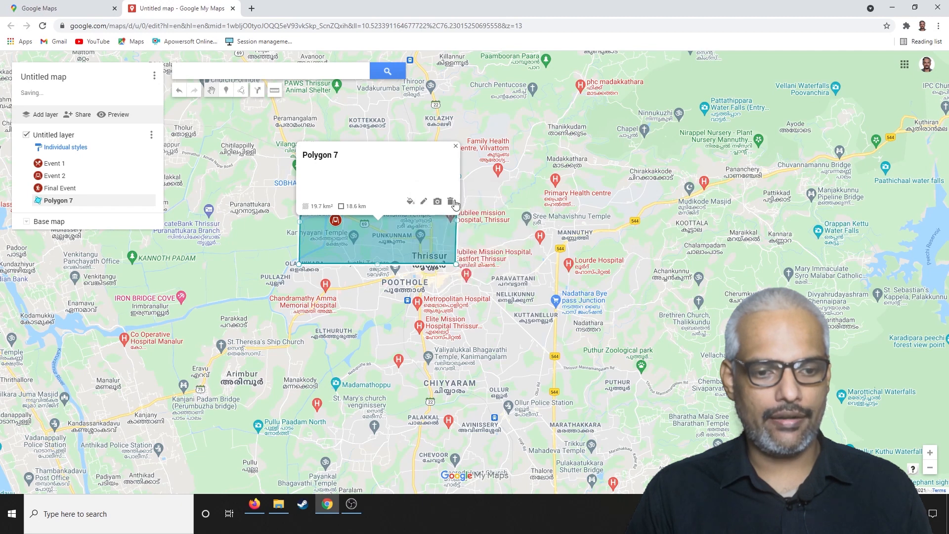
click(456, 146)
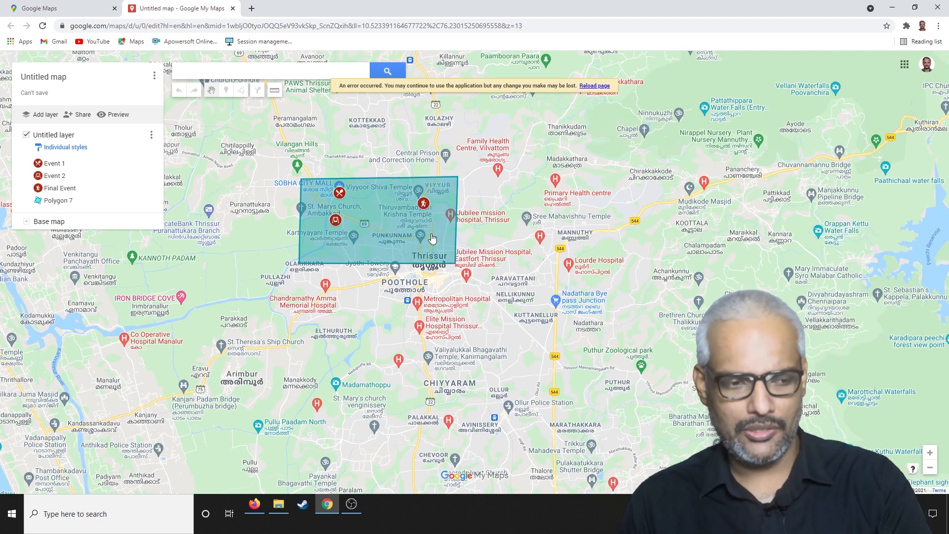
Reload the map page to restore editing and saving.
drag(432, 236, 459, 243)
drag(263, 151, 281, 172)
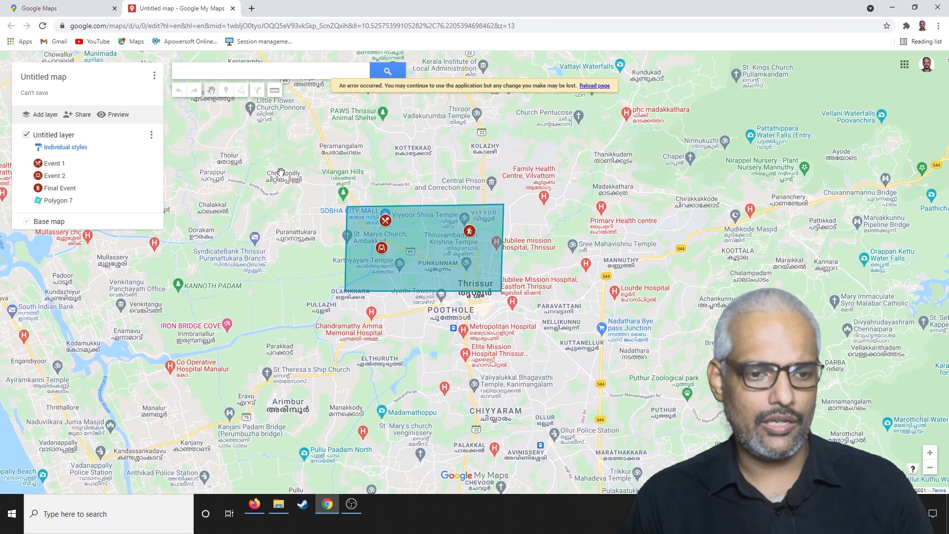
click(600, 86)
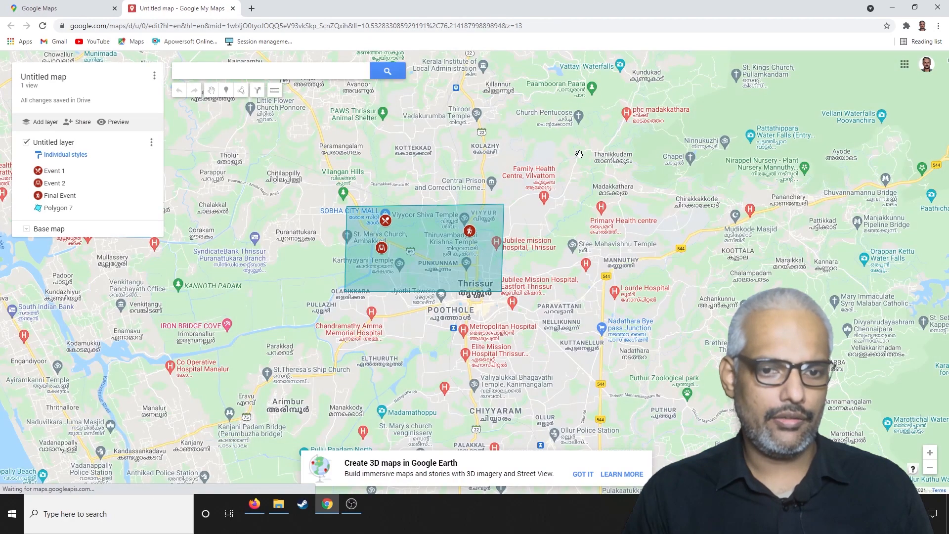
Delete the teal polygon around the three event markers from the layer.
click(54, 211)
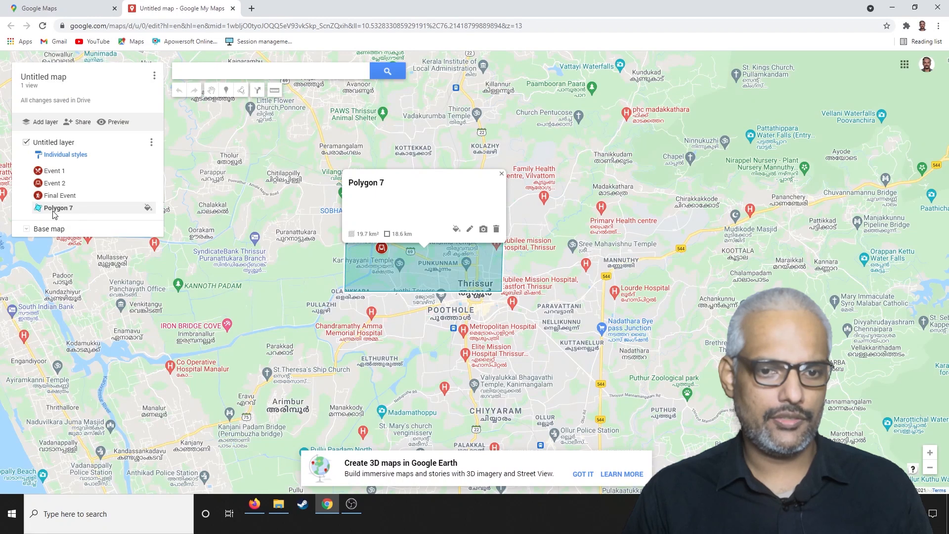
click(496, 229)
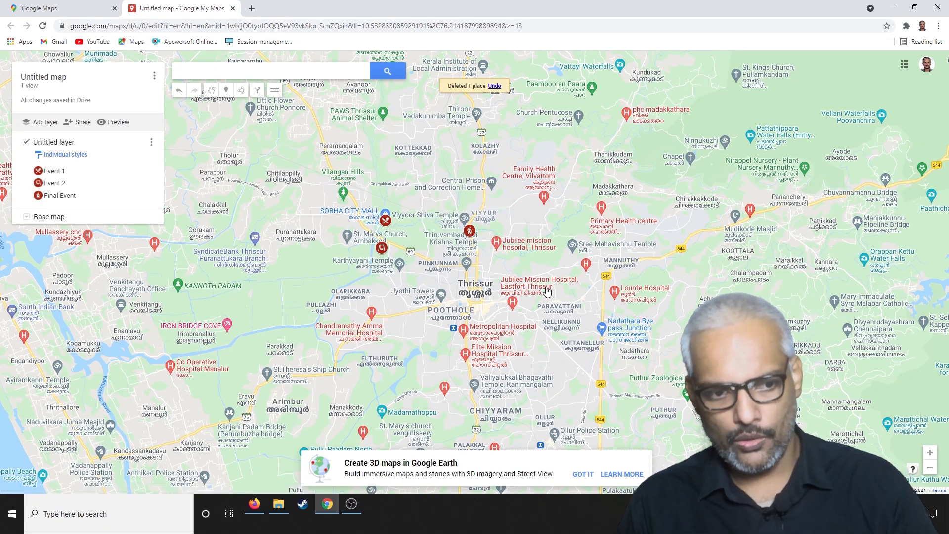
Add a driving route from the Event 1 marker to the Event 2 marker.
click(243, 91)
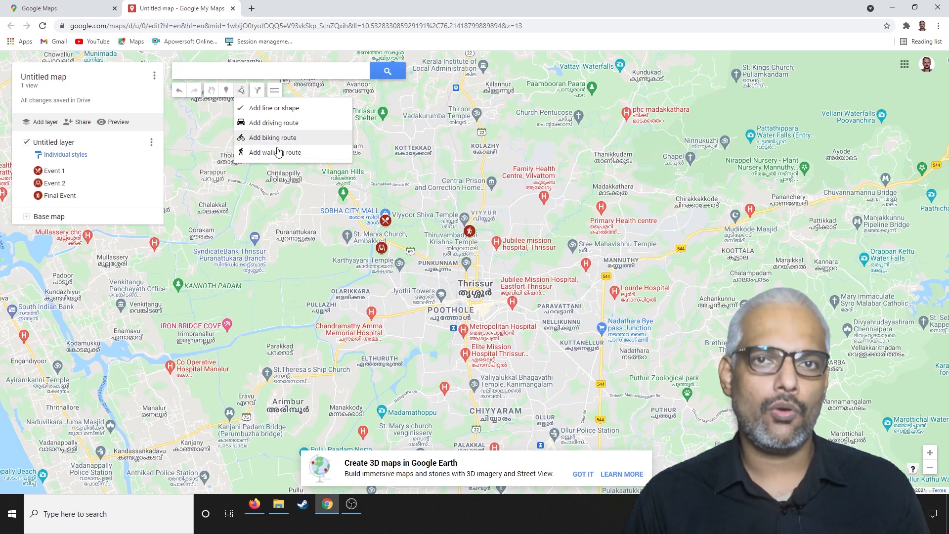
click(270, 122)
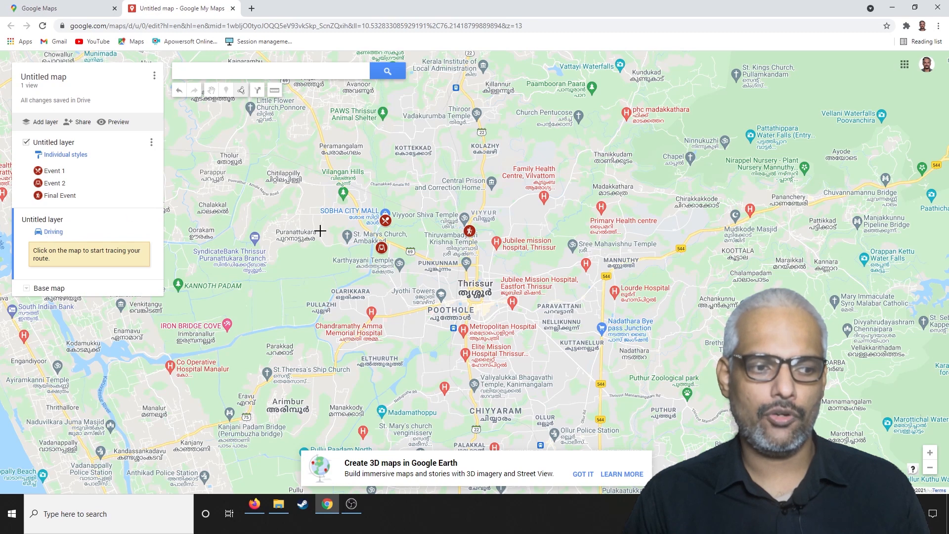
click(386, 223)
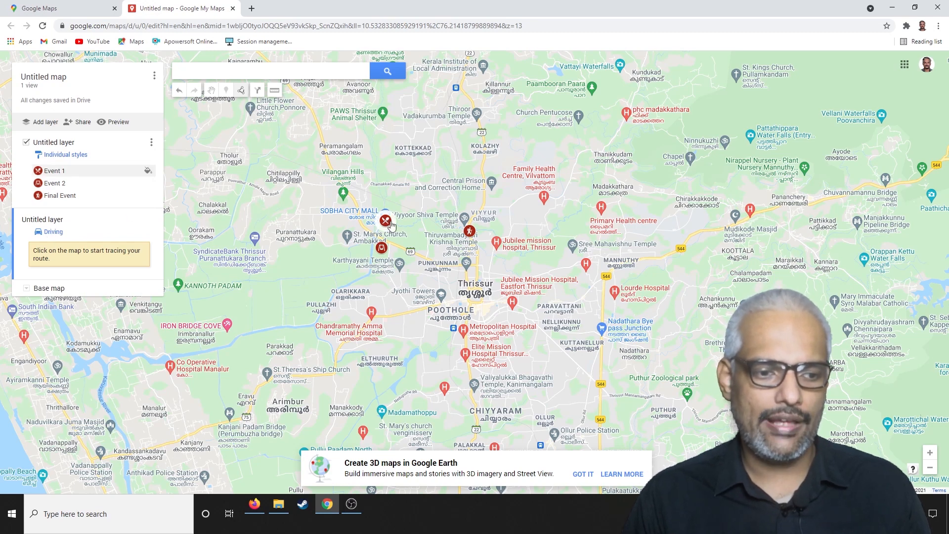
click(385, 250)
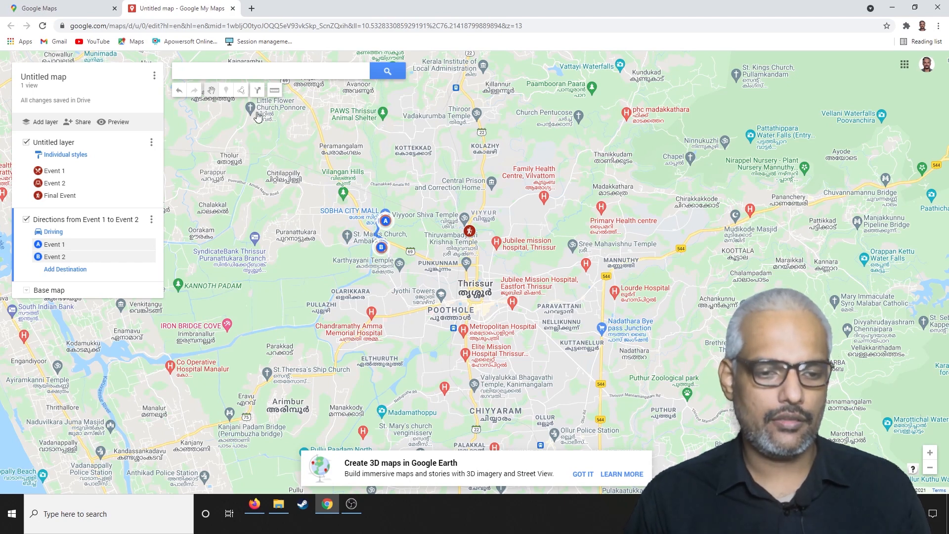
Add a second driving route from the Event 2 marker to the Final Event marker.
click(241, 91)
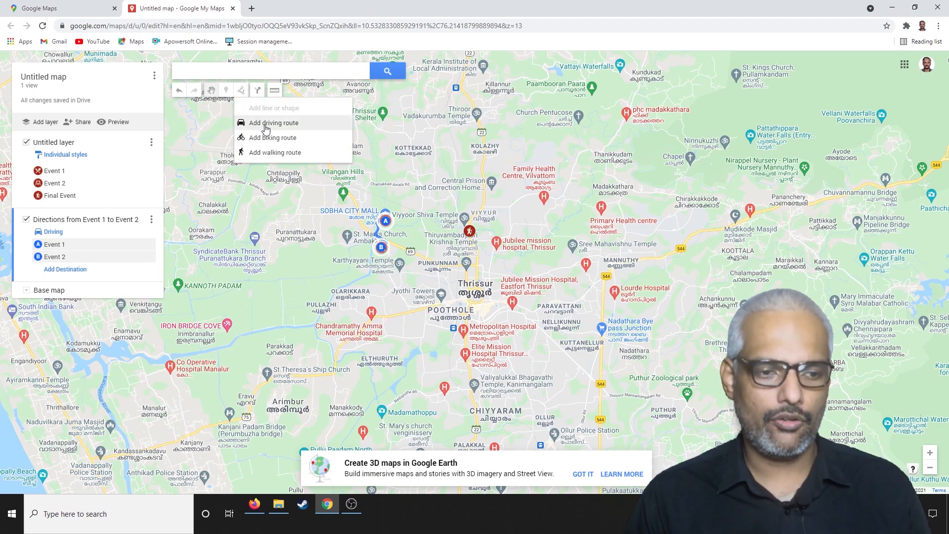
click(266, 129)
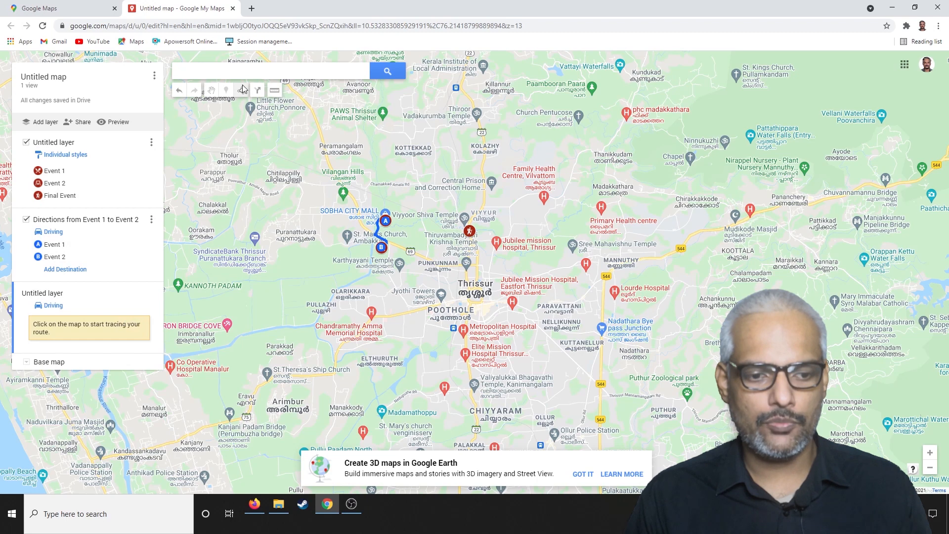
key(Escape)
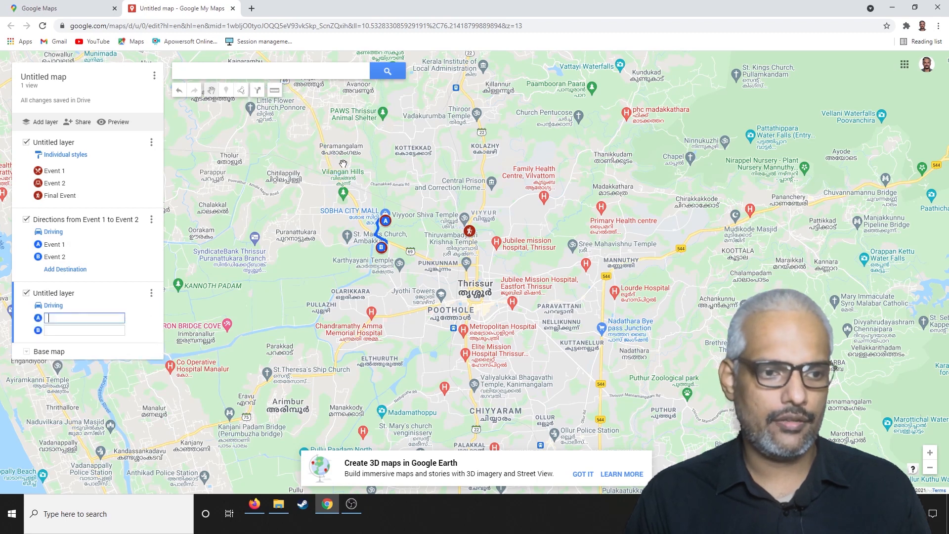
click(241, 90)
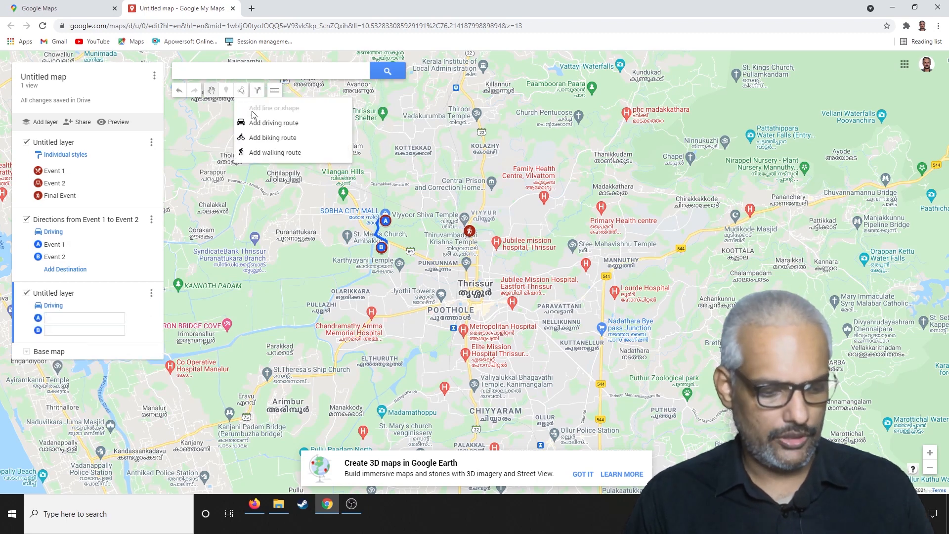
click(265, 123)
click(382, 250)
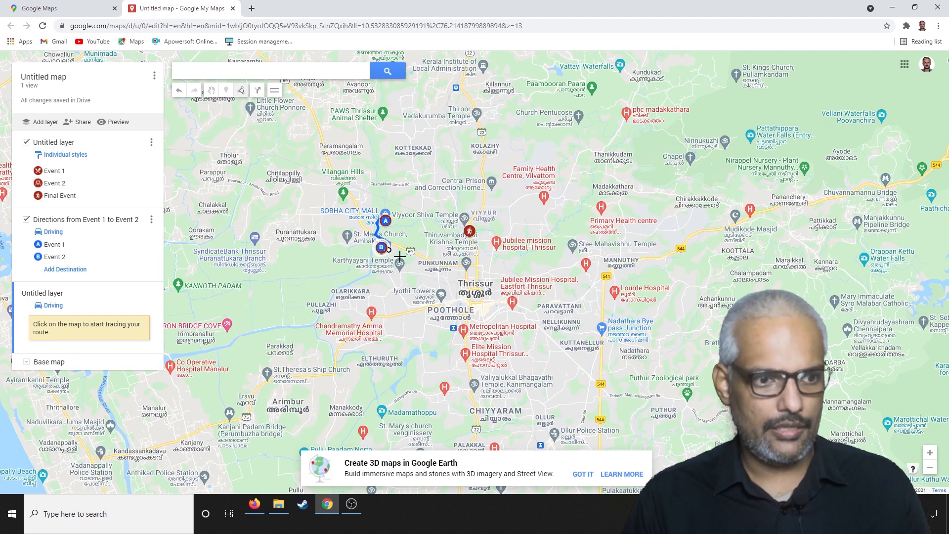
click(469, 232)
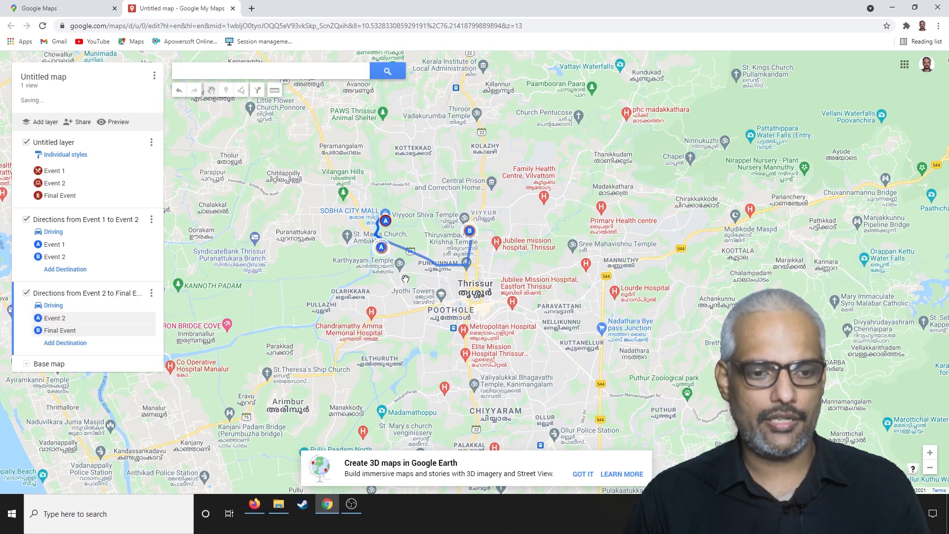
Set the map title to "Bek4tec Event" and save it.
click(59, 82)
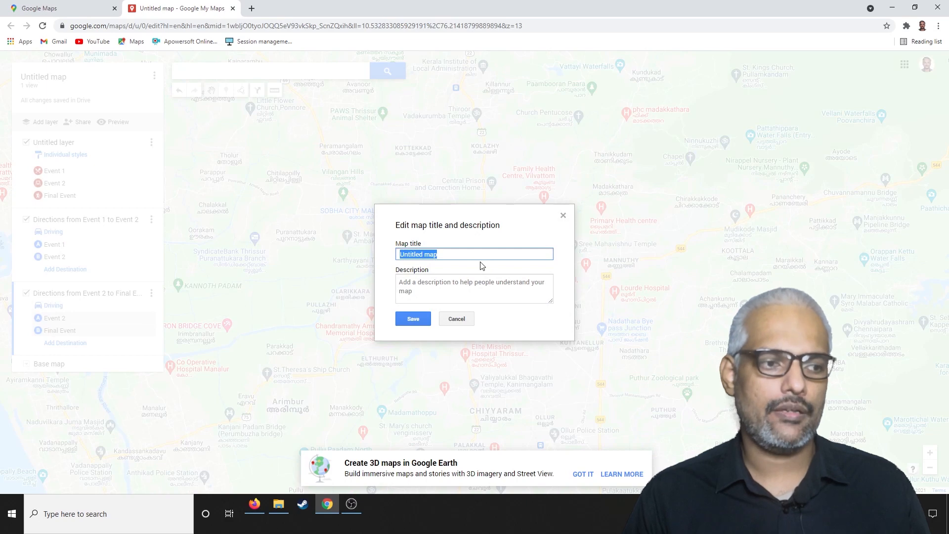
text(Bek4tech)
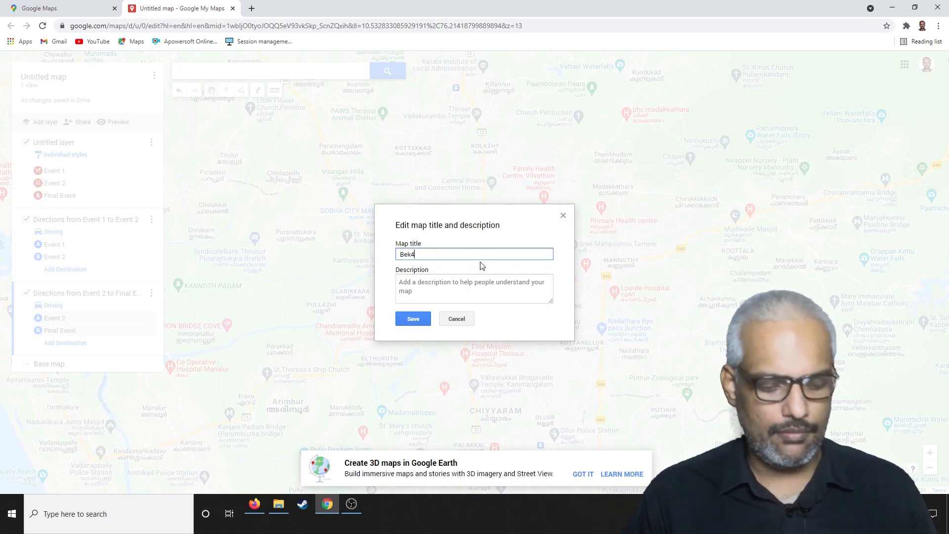
key(BackSpace)
key(BackSpace)
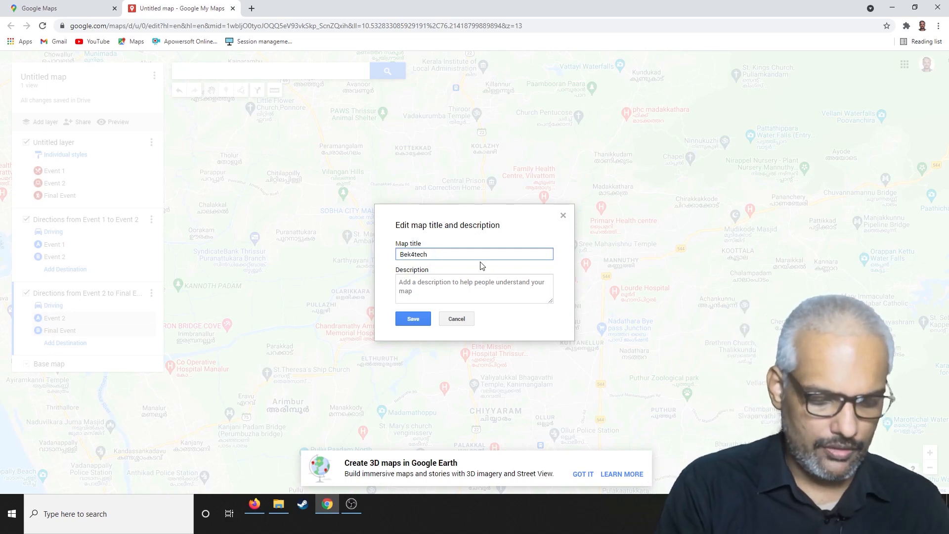
text(Event)
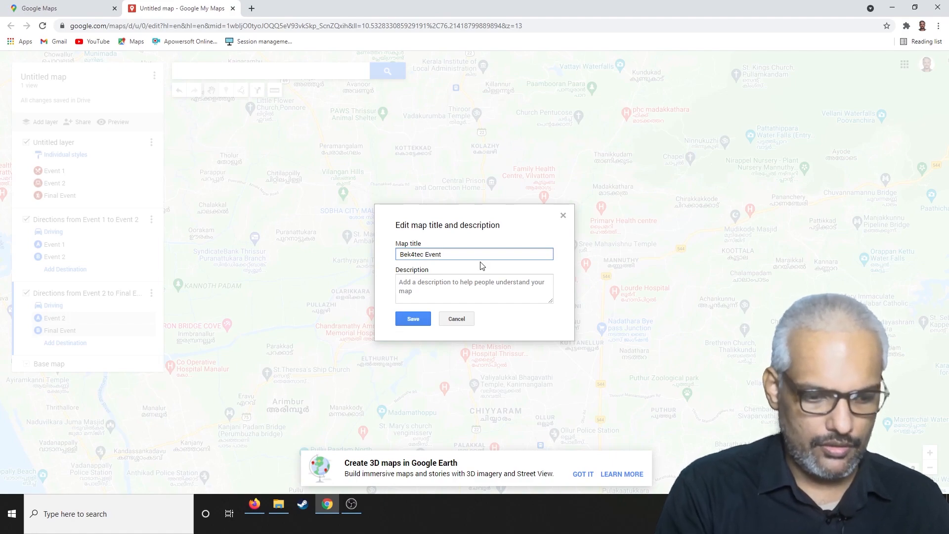
click(413, 319)
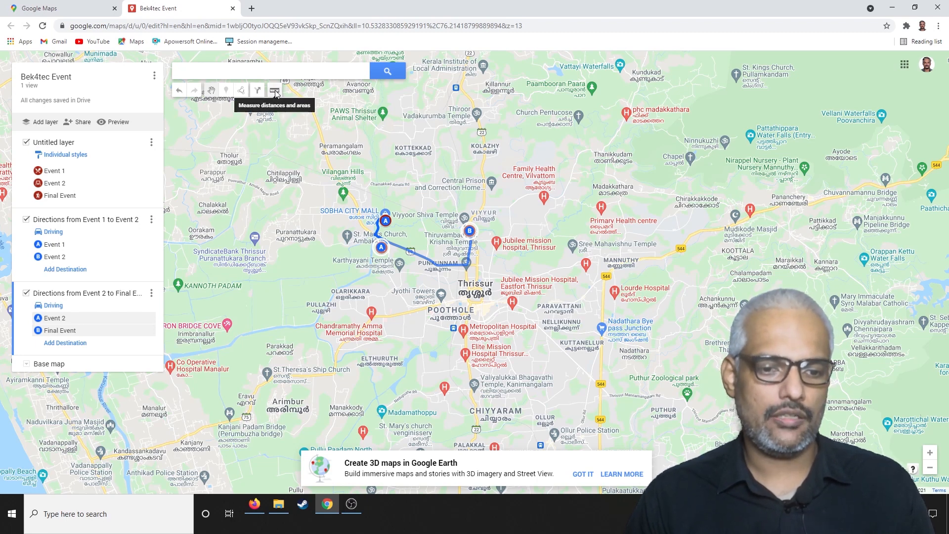
Measure the straight-line distance from Event 1 through Event 2 to the Final Event marker.
click(275, 91)
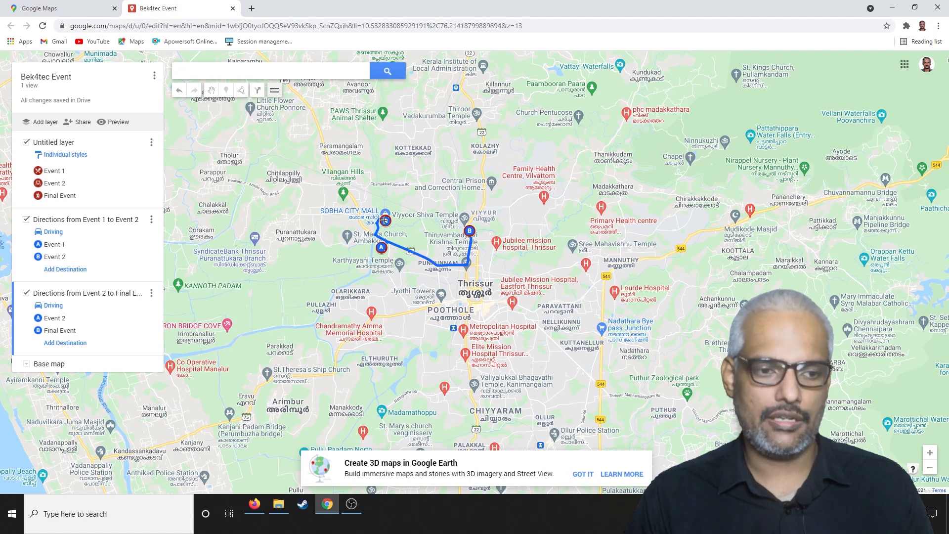
click(385, 220)
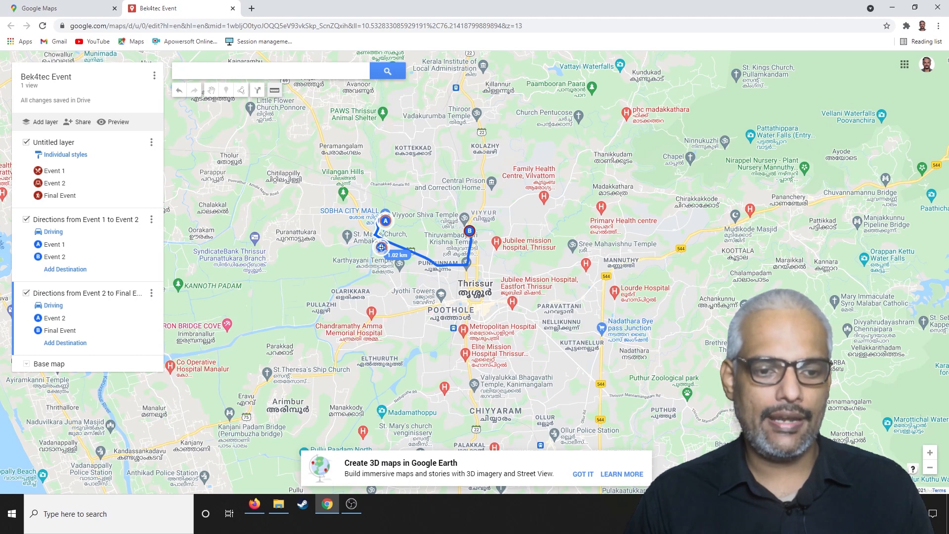
click(381, 247)
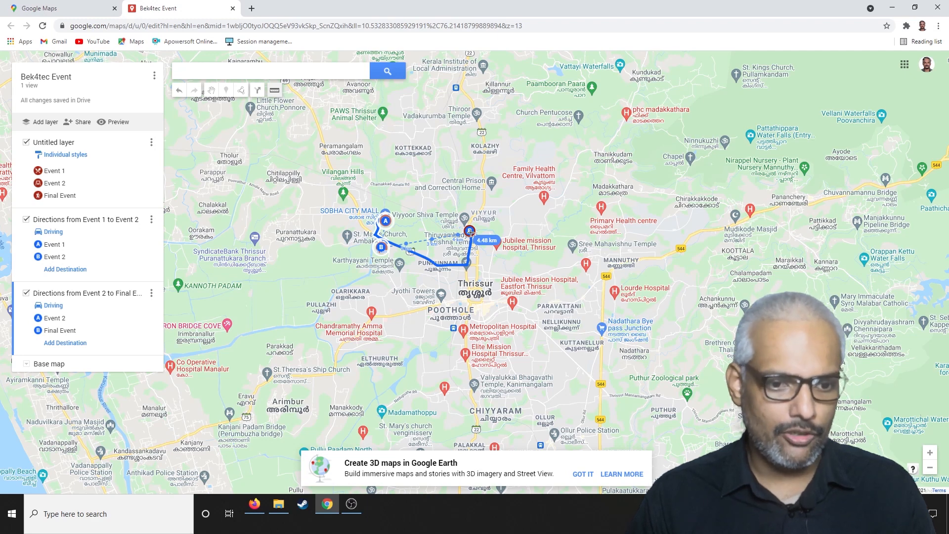
drag(469, 231, 470, 232)
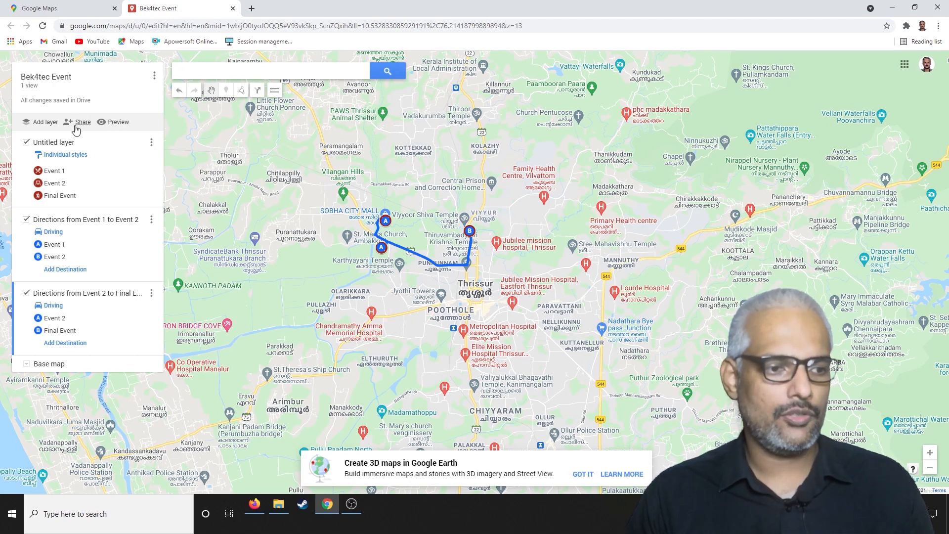
Preview the map in view-only mode, checking the untitled layer's name and visibility, and return to the map editor.
click(118, 124)
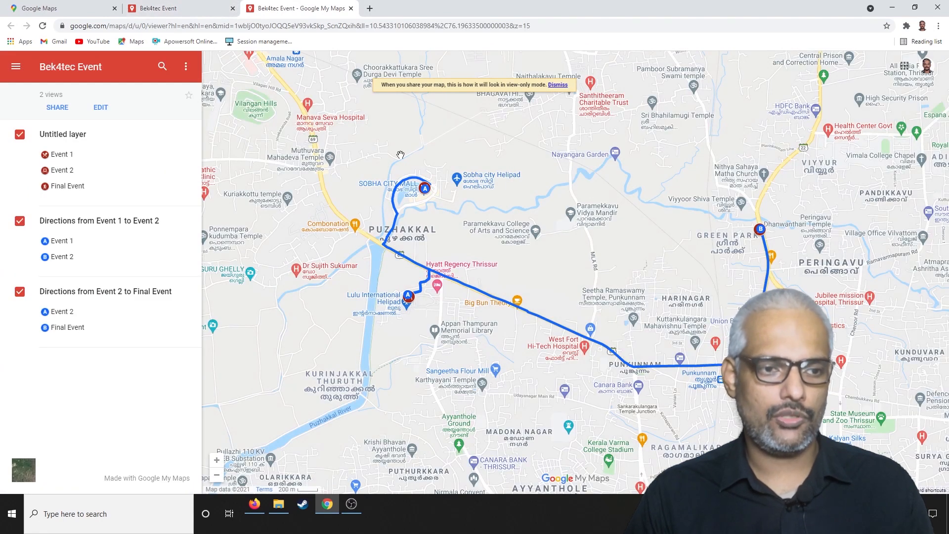
click(69, 135)
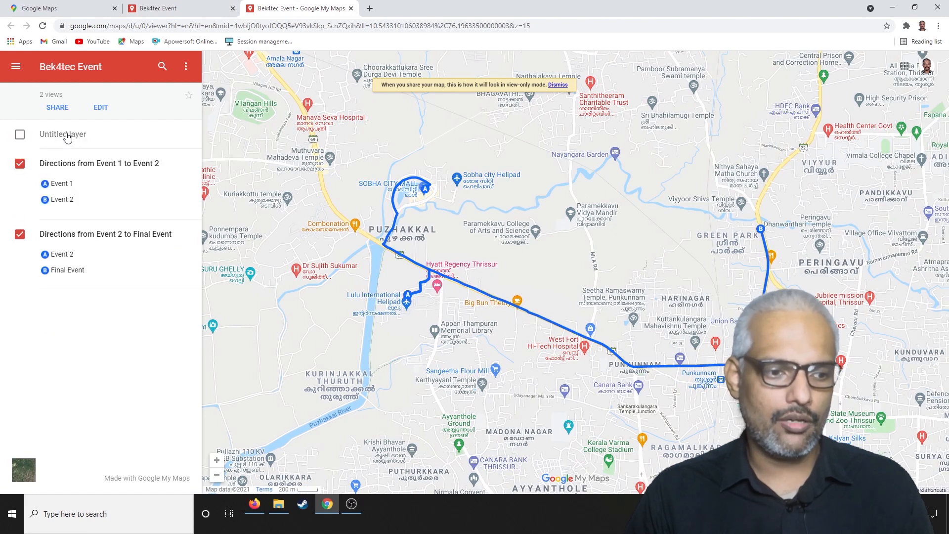
click(20, 135)
double_click(59, 136)
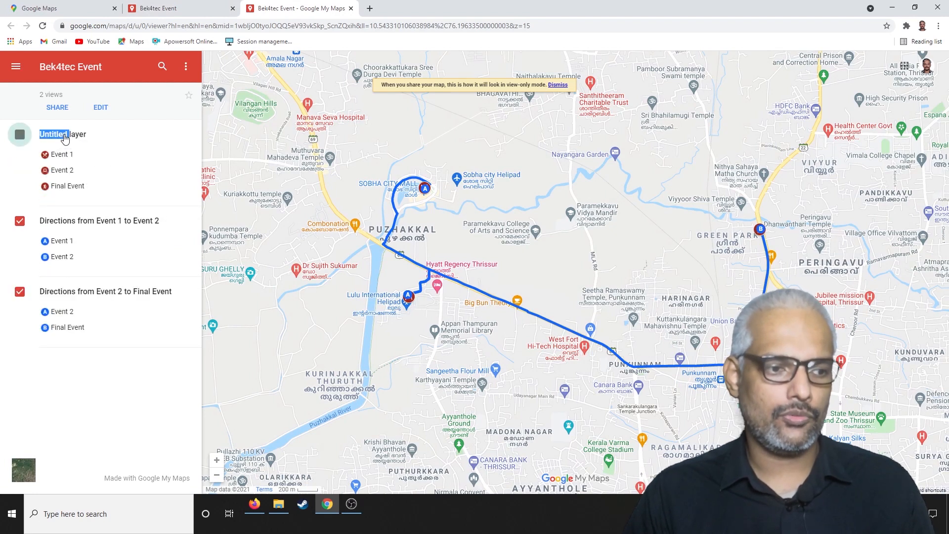
click(183, 9)
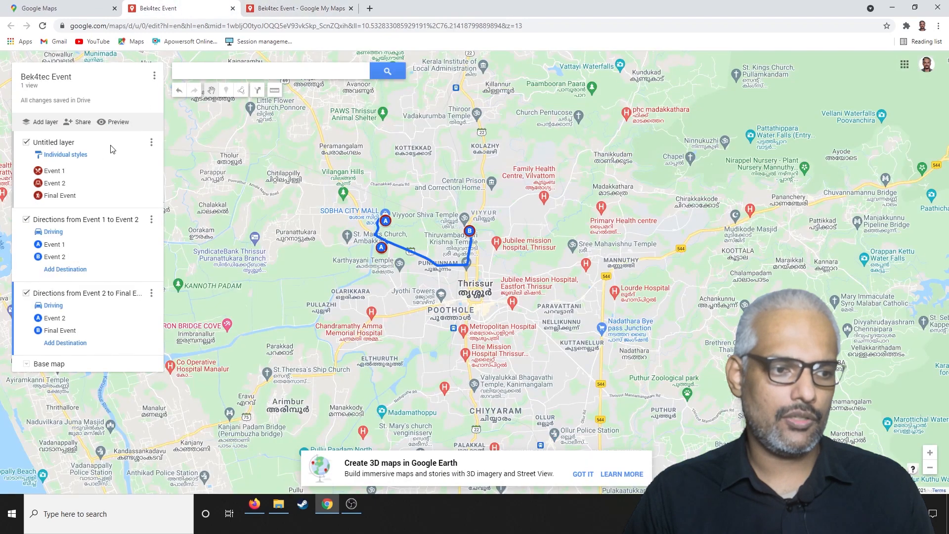
click(294, 8)
click(182, 8)
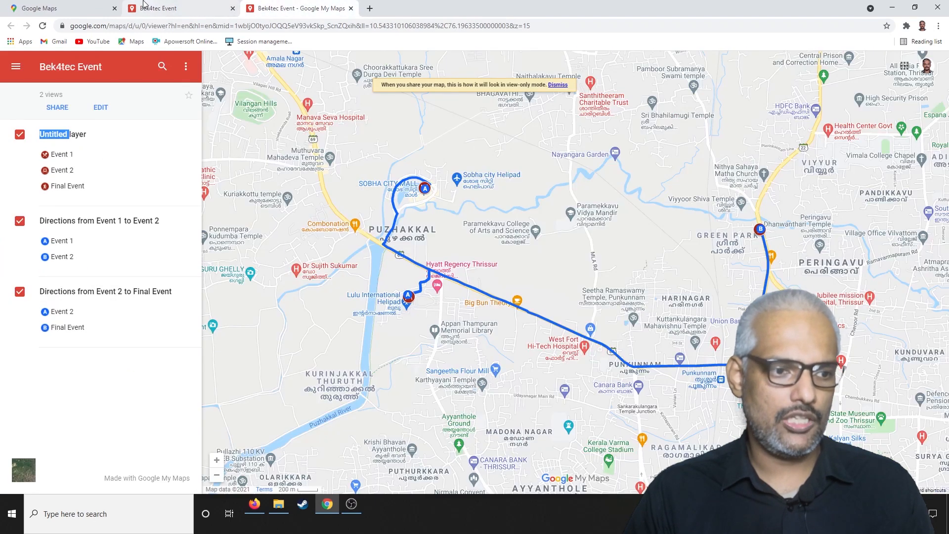
Rename the untitled layer containing the three event markers to "Event Markers".
click(53, 148)
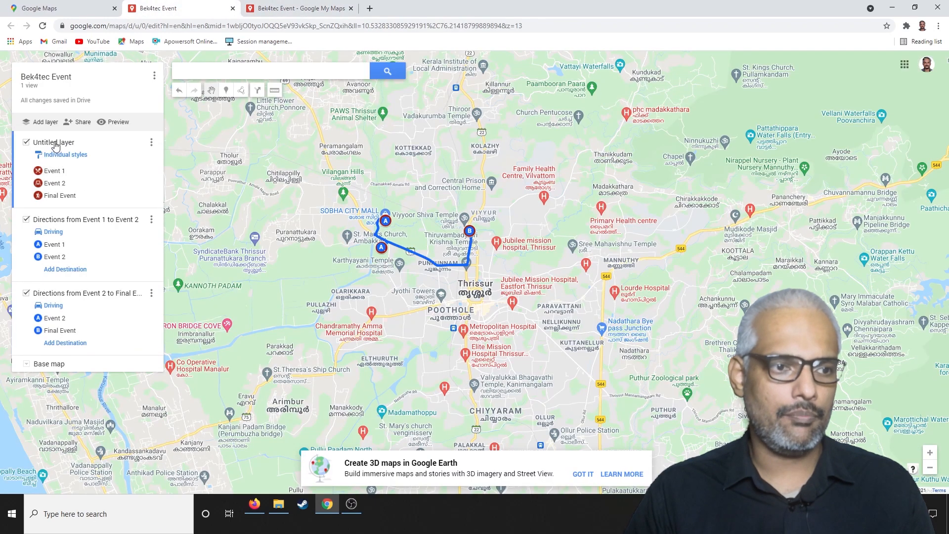
click(155, 144)
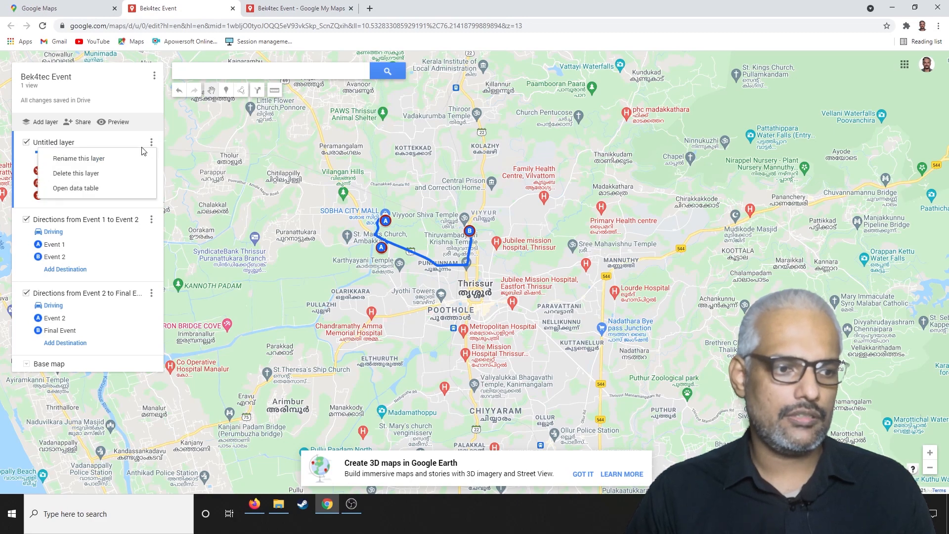
click(116, 161)
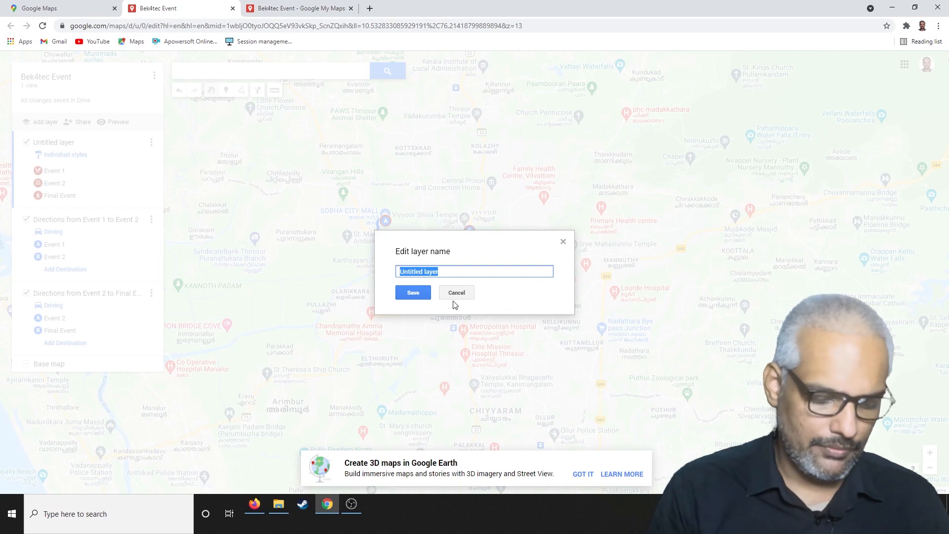
text(Markers)
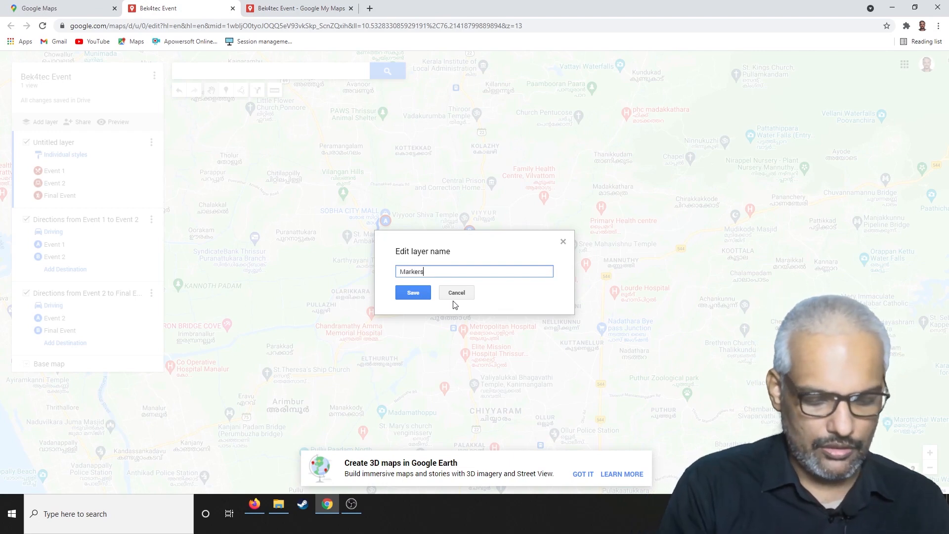
key(Home)
text(Event)
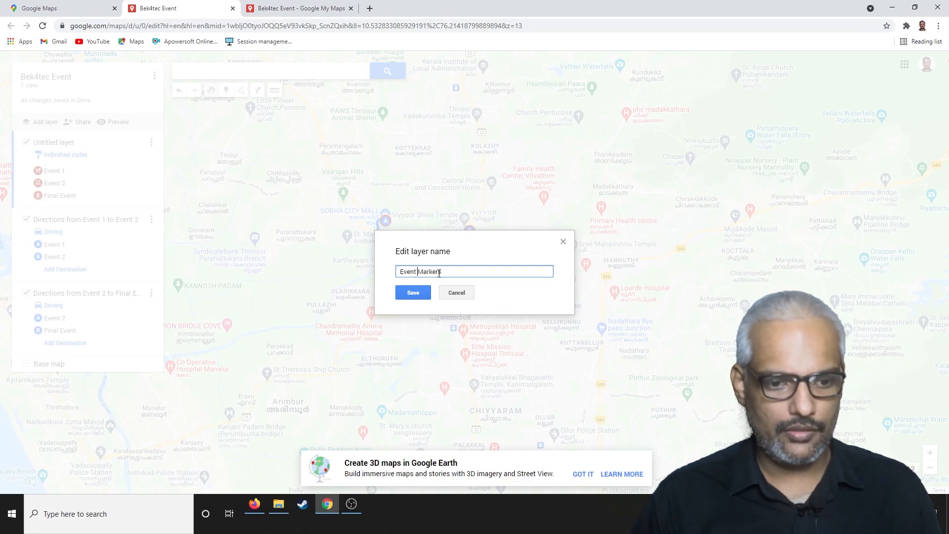
click(414, 293)
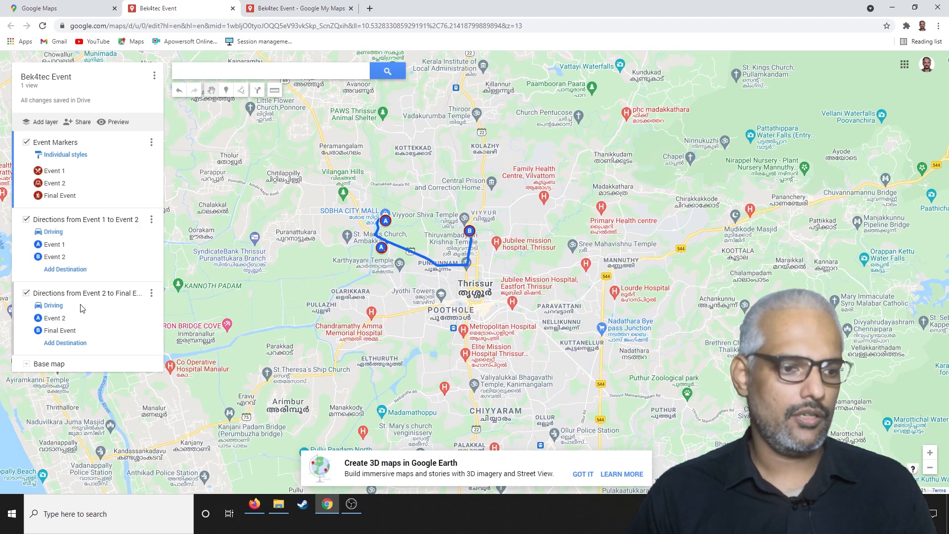
Close the outdated preview, check the renamed layer in a fresh view-only preview, and close it.
click(351, 8)
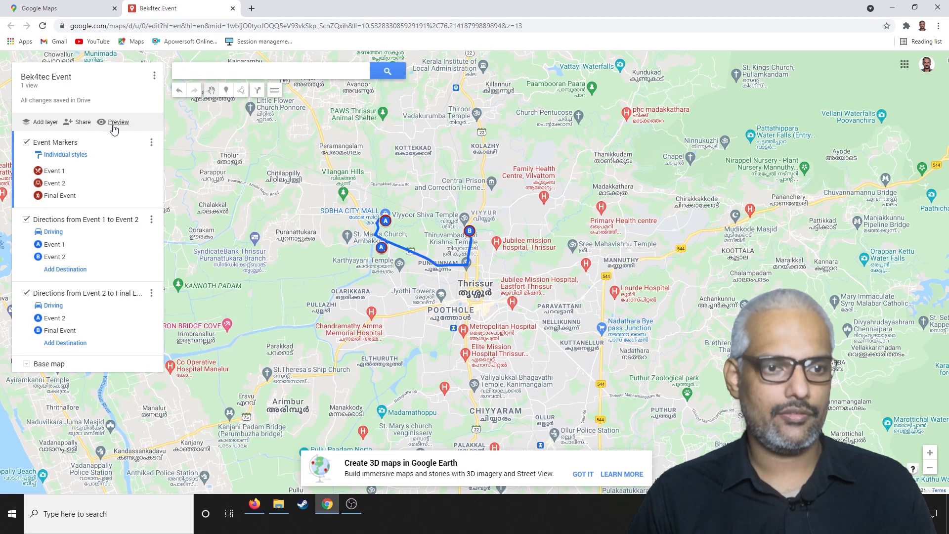
click(118, 122)
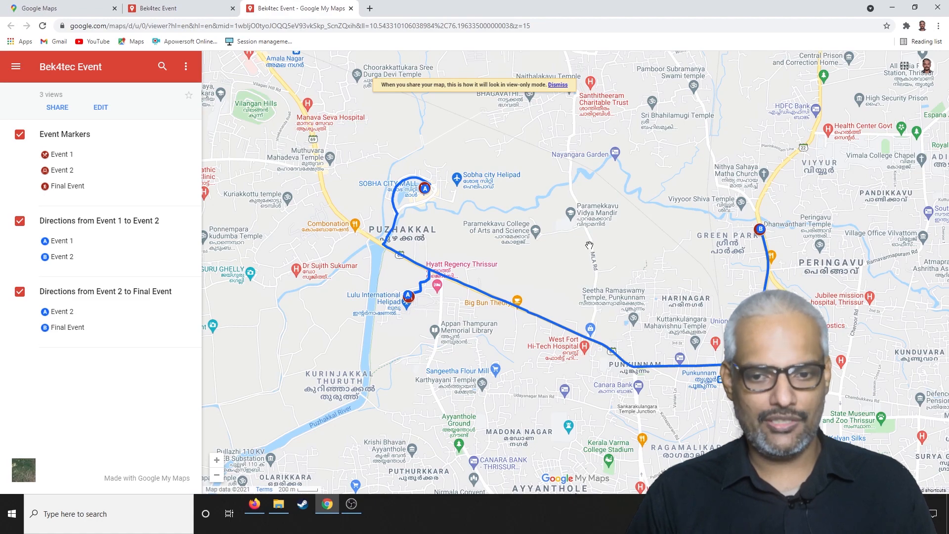
click(351, 9)
Enable link sharing for the map without making it public, and copy its sharing link.
click(81, 122)
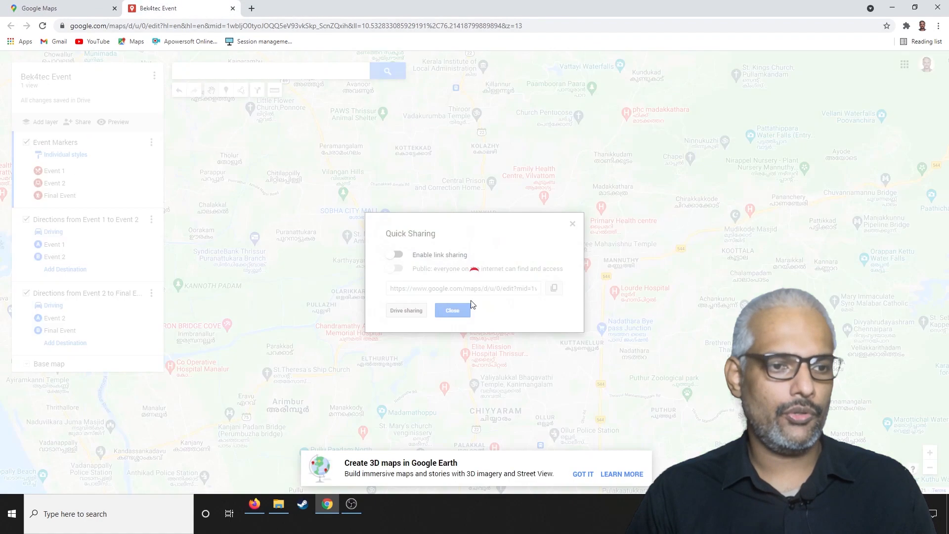
click(396, 254)
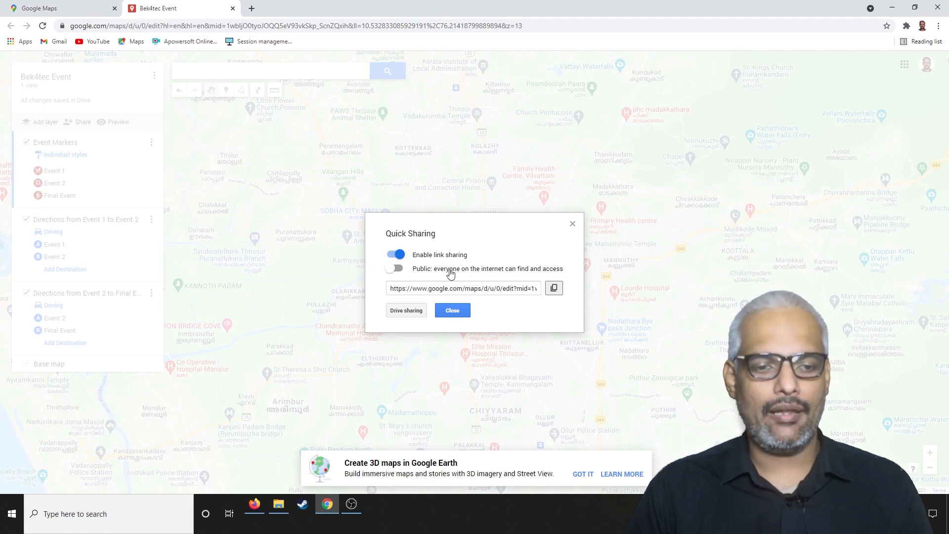
click(553, 288)
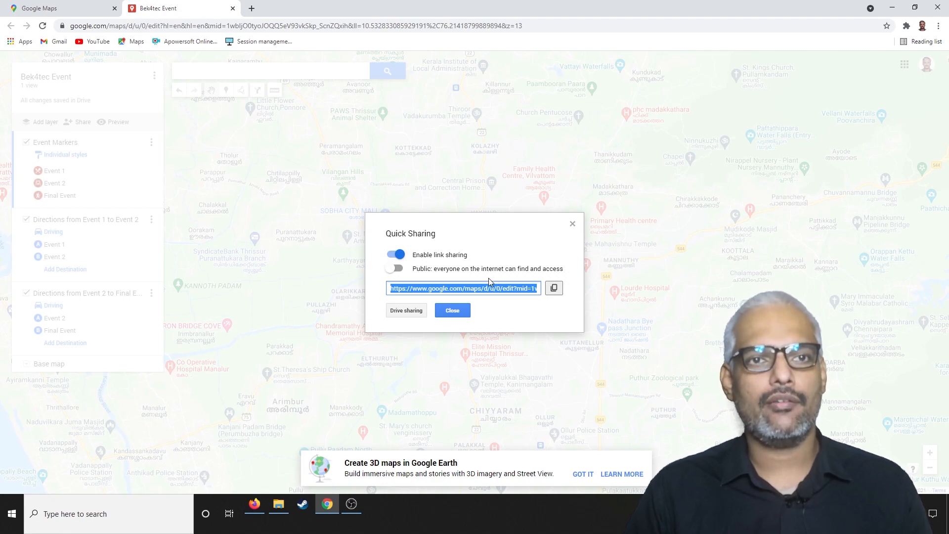
click(451, 311)
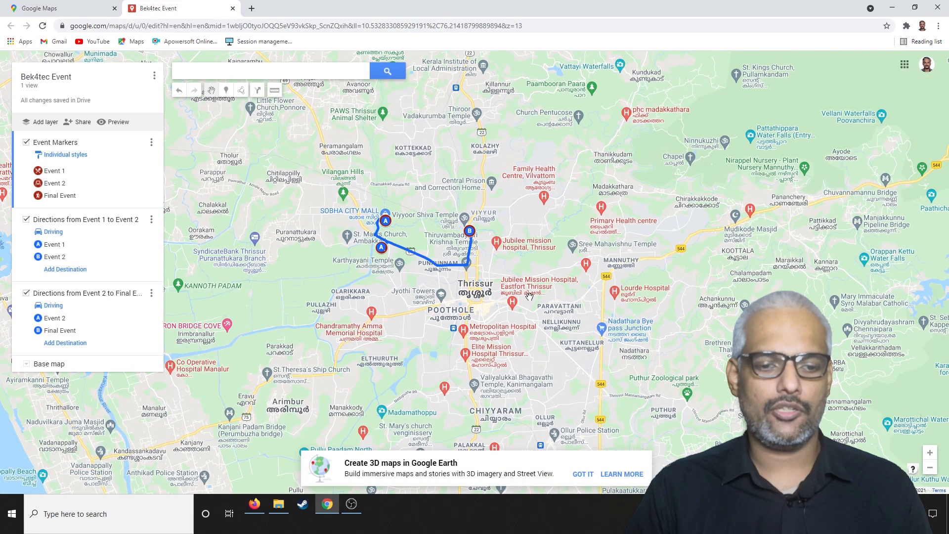